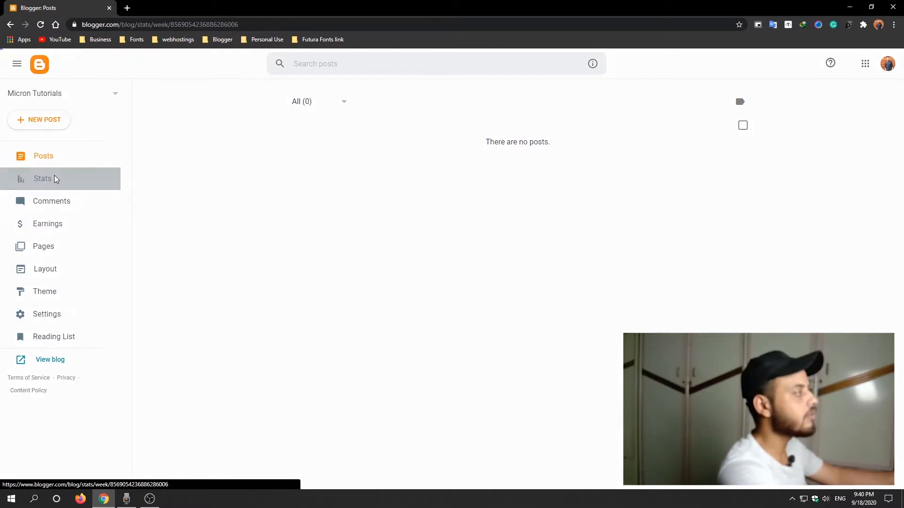
# - View the blog's Stats and Comments pages, and return to the posts list
pyautogui.click(55, 179)
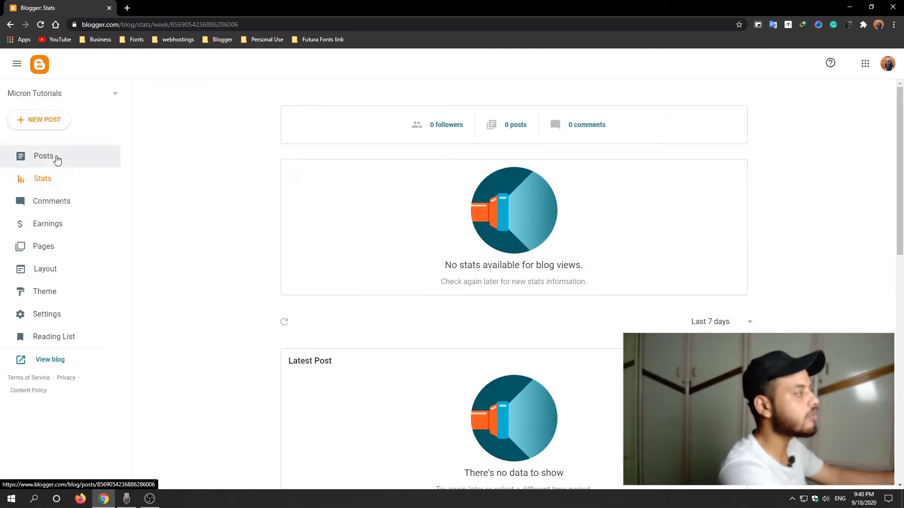
pyautogui.click(56, 201)
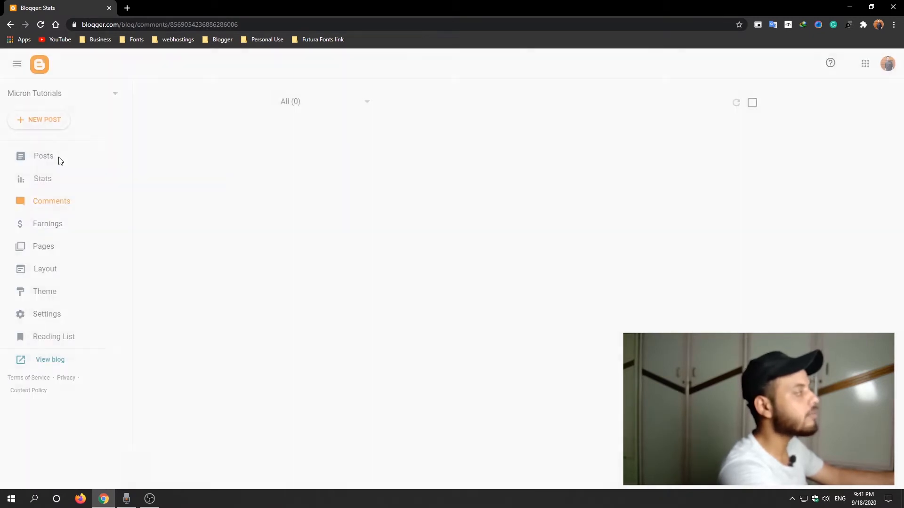
pyautogui.click(59, 160)
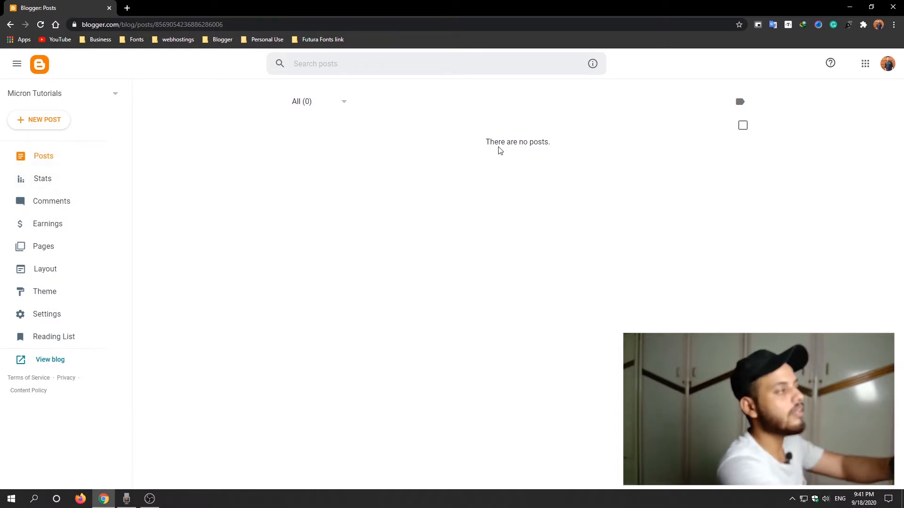
# - Create a new post titled "Class 1" with the body text "Blogger Class 1 by MicronTutorials"
pyautogui.click(42, 122)
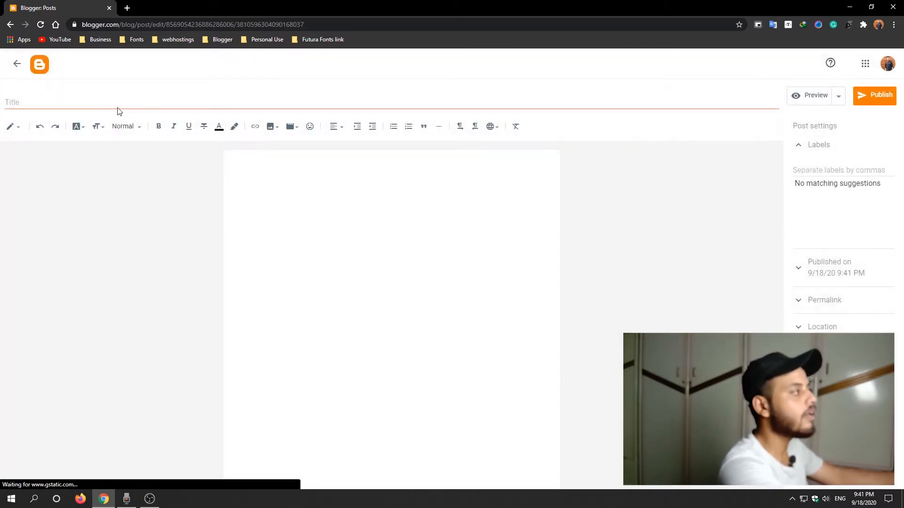
pyautogui.click(115, 103)
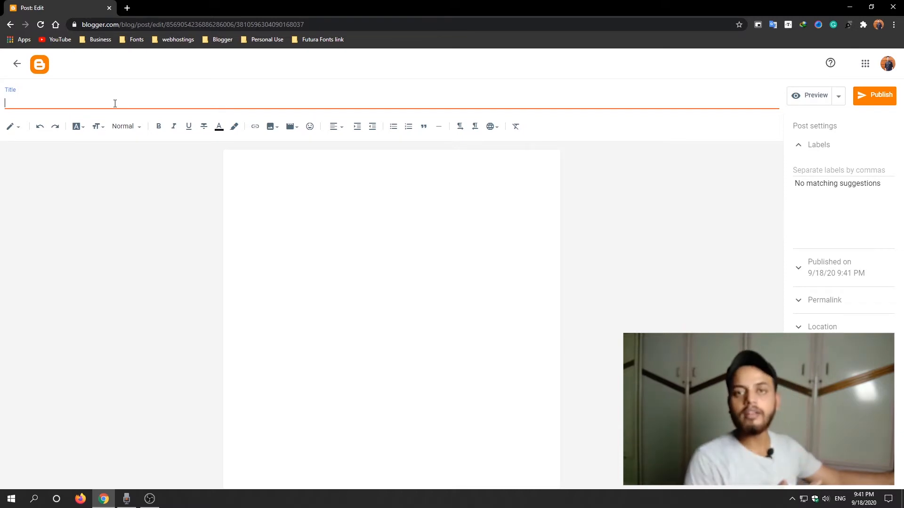
pyautogui.click(395, 249)
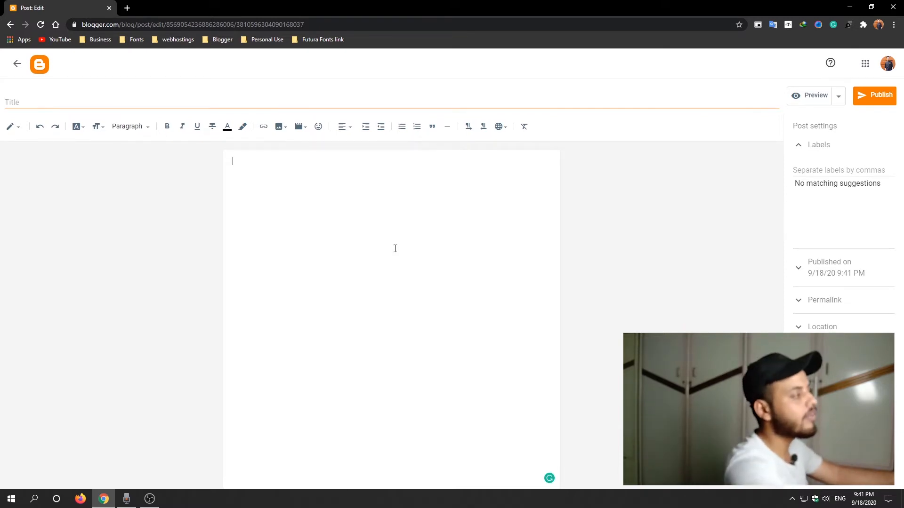
pyautogui.click(97, 100)
pyautogui.write('c')
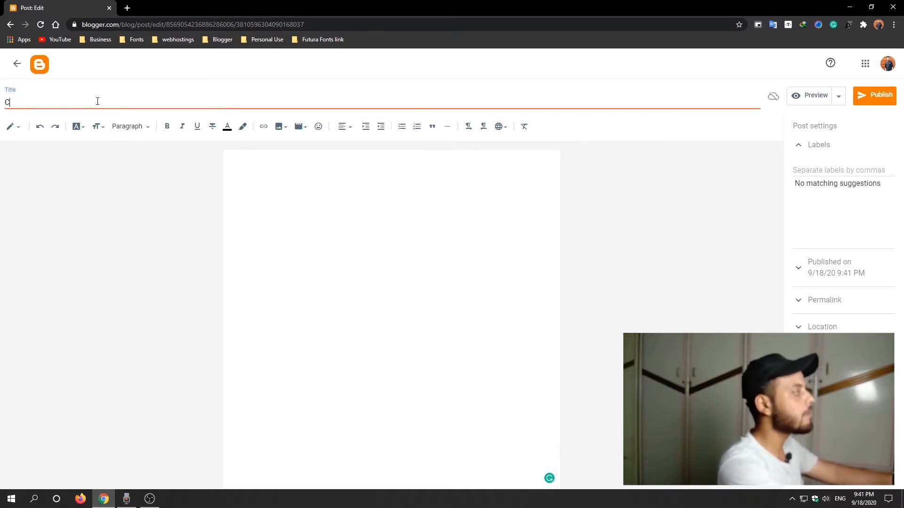
pyautogui.write('lass 1')
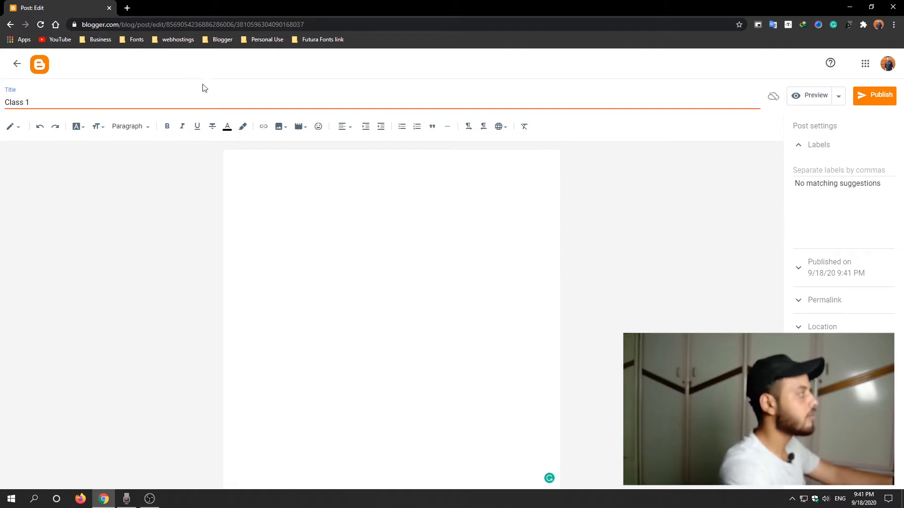
pyautogui.click(277, 177)
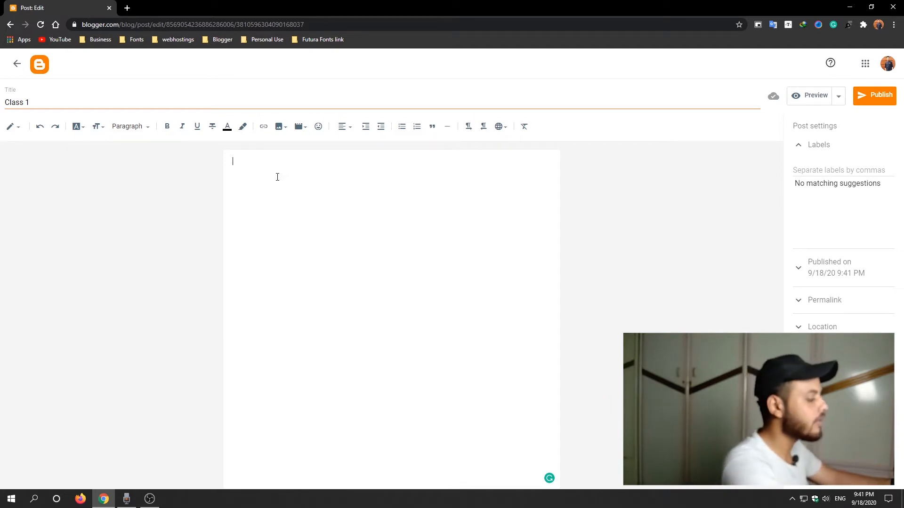
pyautogui.write('B1')
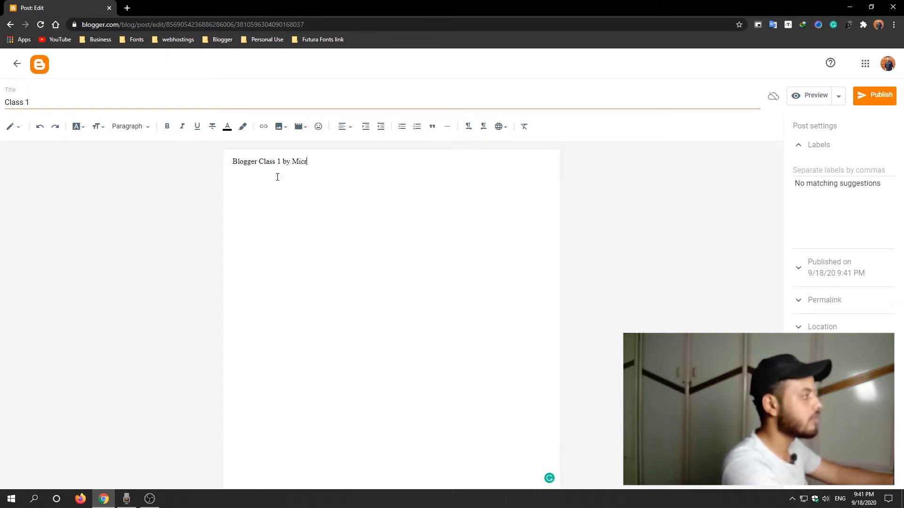
# - Format the body line as bold and italic with the Heading style
pyautogui.moveTo(341, 162); pyautogui.dragTo(131, 167)
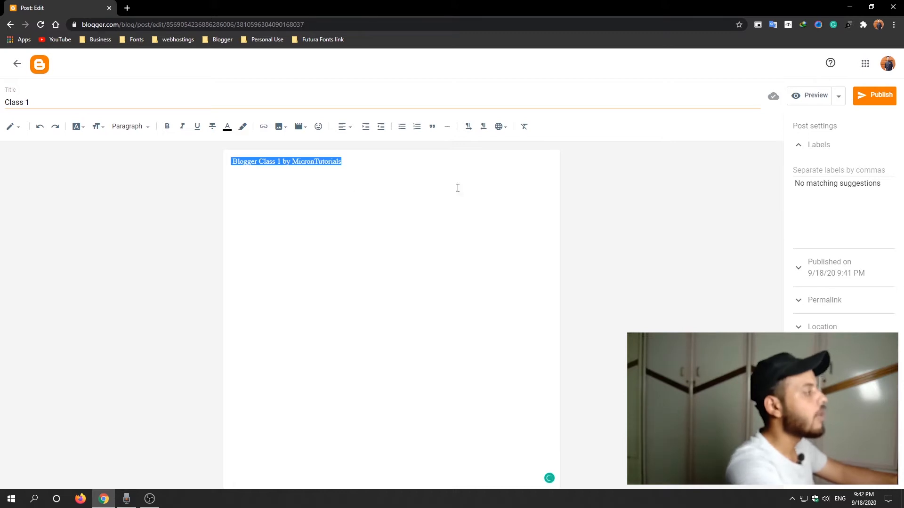
pyautogui.moveTo(458, 188); pyautogui.dragTo(179, 164)
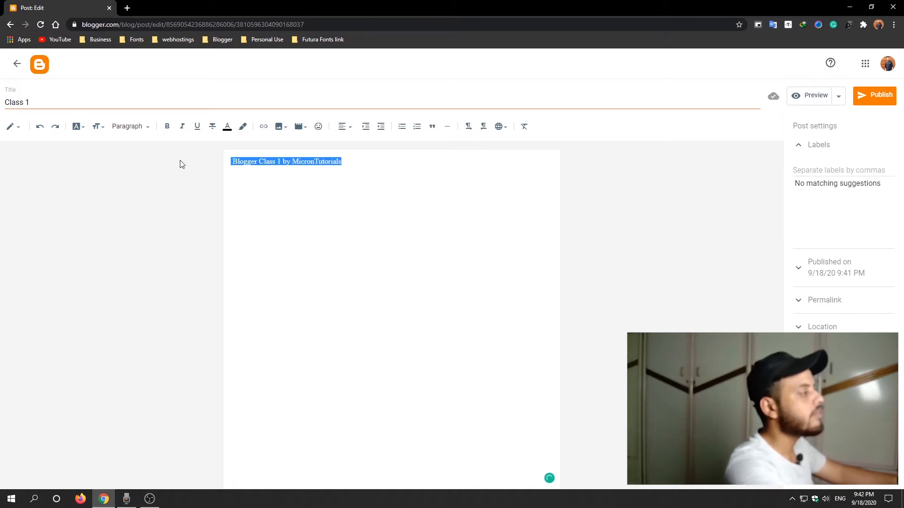
pyautogui.click(167, 128)
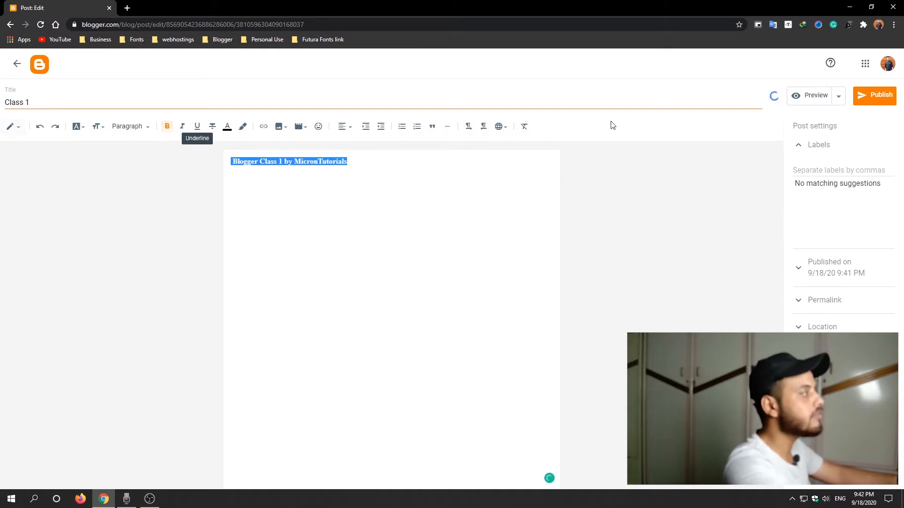
pyautogui.moveTo(291, 202); pyautogui.dragTo(182, 190)
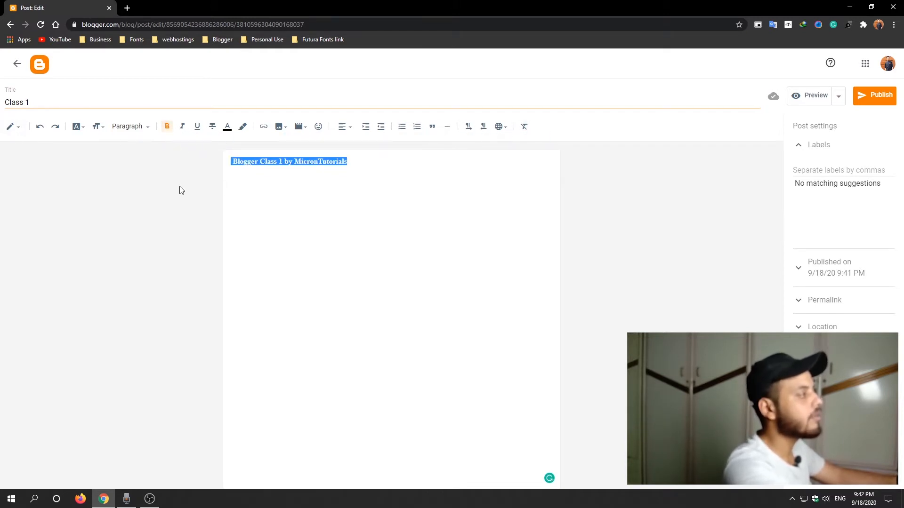
pyautogui.click(182, 127)
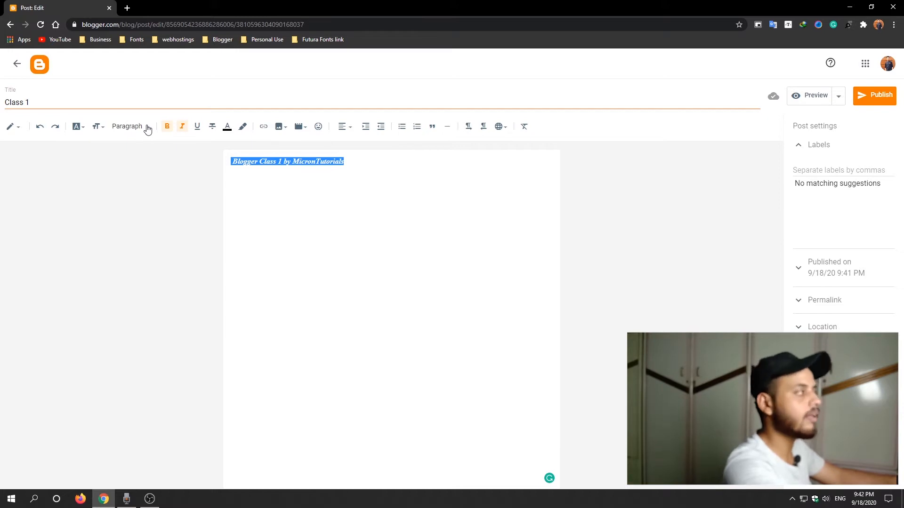
pyautogui.click(147, 128)
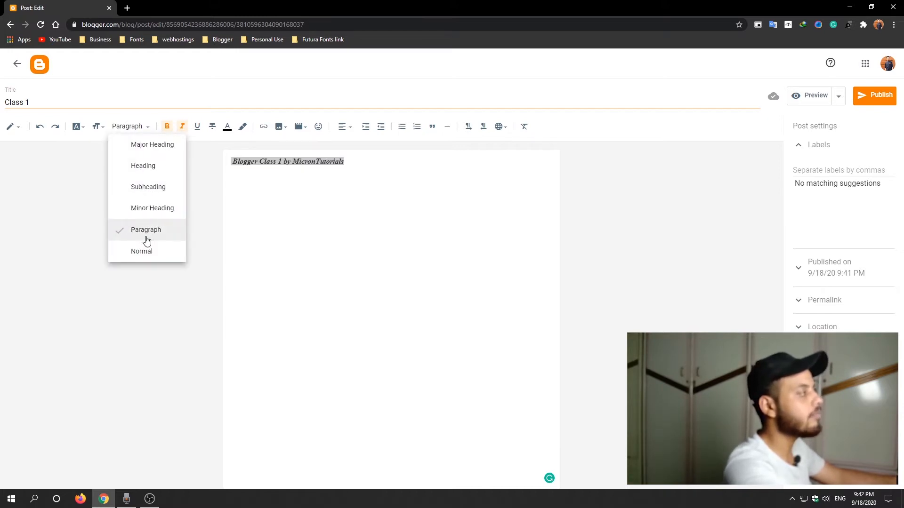
pyautogui.click(162, 176)
# - Copy the "Blogger Class 1 by MicronTutorials" line and paste it four times on new lines below
pyautogui.moveTo(440, 175); pyautogui.dragTo(191, 176)
pyautogui.hotkey('ctrl', 'c')
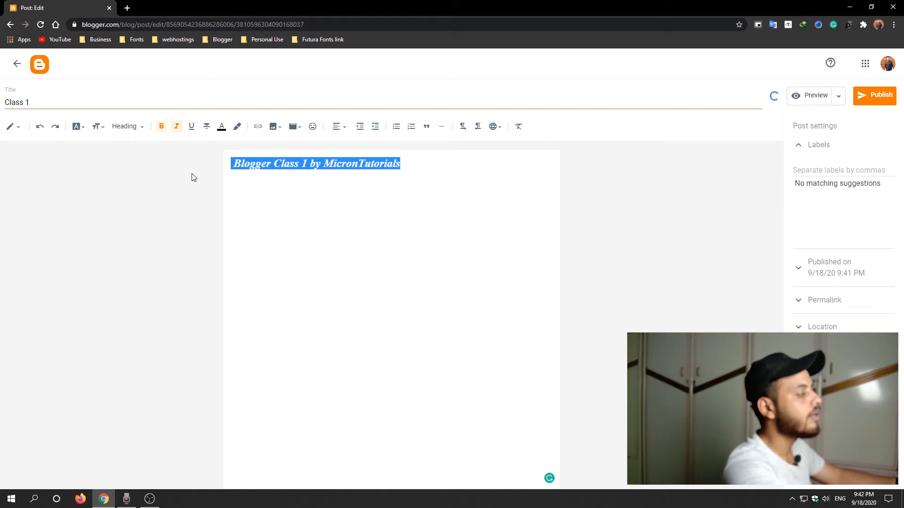
pyautogui.click(437, 193)
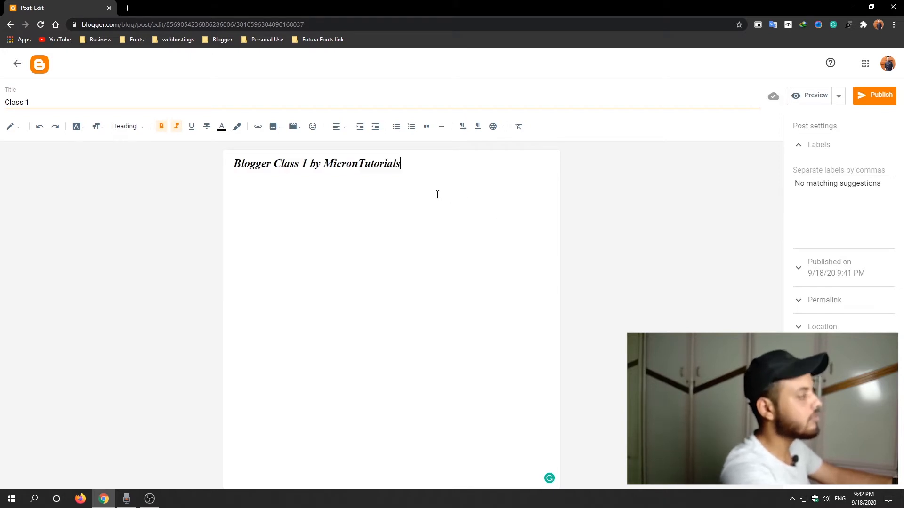
pyautogui.press('Return')
pyautogui.hotkey('ctrl', 'v')
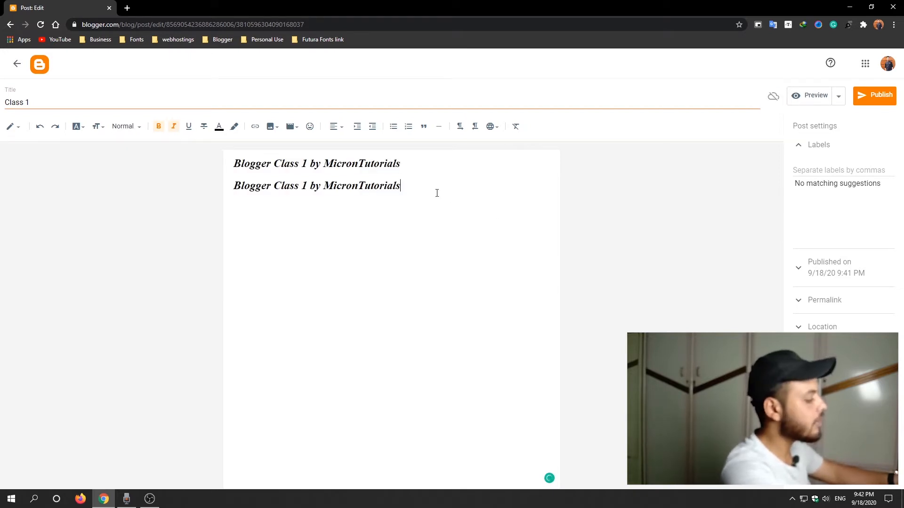
pyautogui.press('Return')
pyautogui.hotkey('ctrl', 'v')
pyautogui.press('Return')
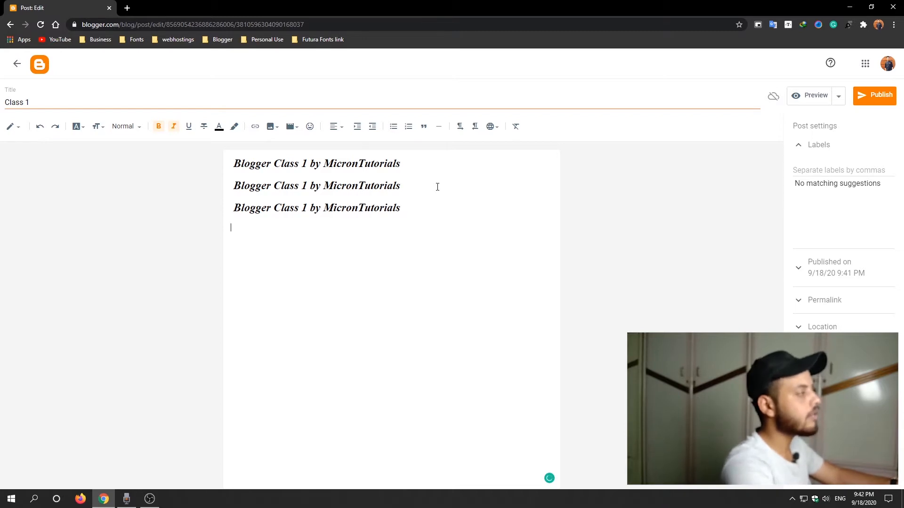
pyautogui.hotkey('ctrl', 'v')
pyautogui.press('Return')
pyautogui.hotkey('ctrl', 'v')
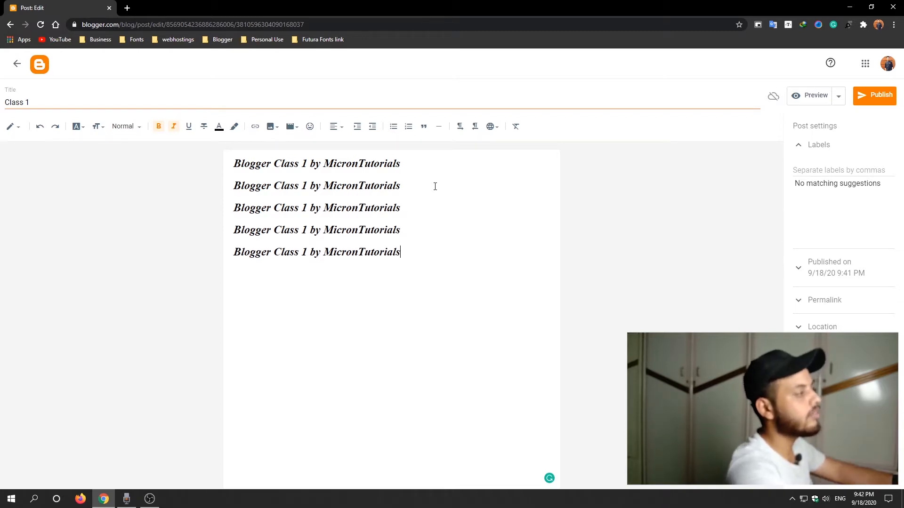
# - Apply the Major Heading style to the second line of the post body
pyautogui.moveTo(436, 186); pyautogui.dragTo(216, 189)
pyautogui.click(140, 130)
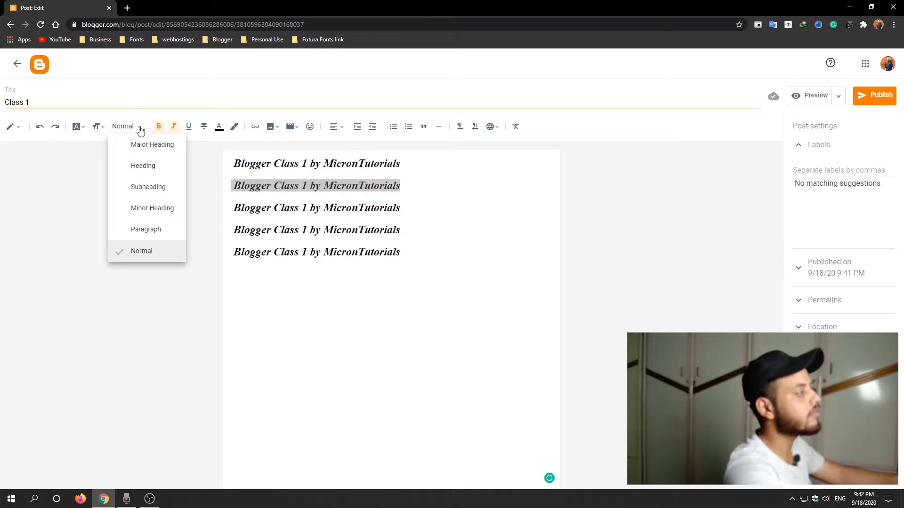
pyautogui.click(170, 147)
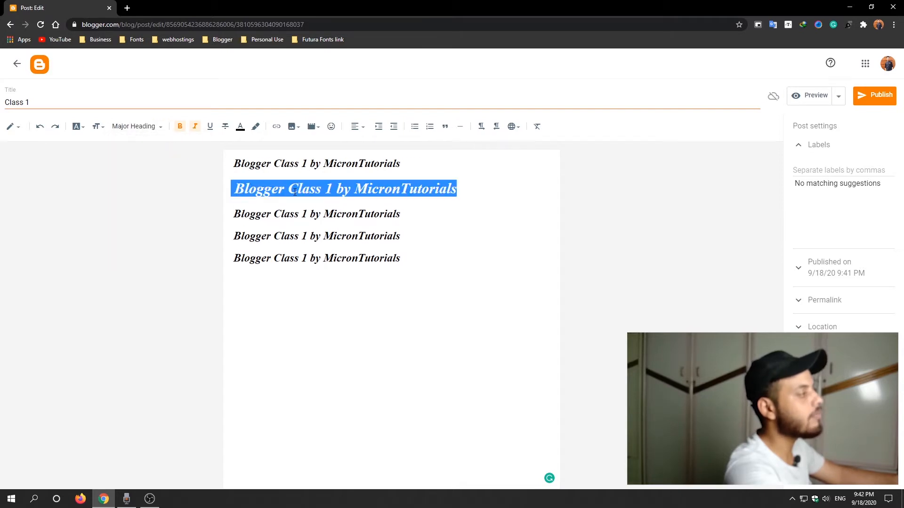
# - Apply the Subheading style to the third line and the Minor Heading style to the fourth line
pyautogui.moveTo(416, 214); pyautogui.dragTo(230, 214)
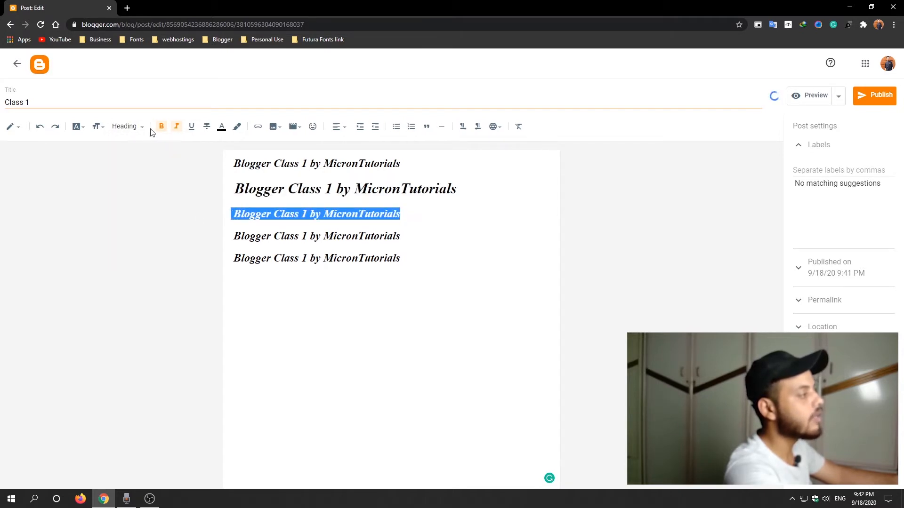
pyautogui.click(136, 134)
pyautogui.click(146, 188)
pyautogui.moveTo(424, 234); pyautogui.dragTo(172, 236)
pyautogui.click(144, 137)
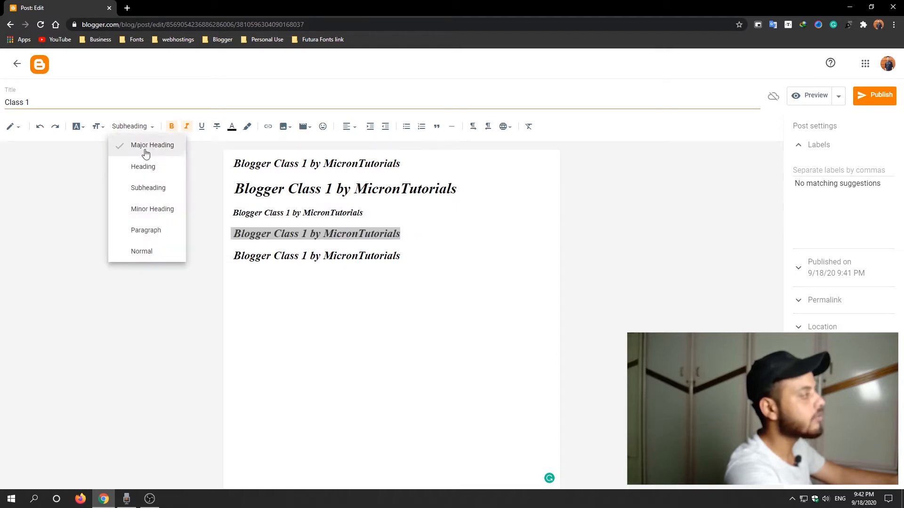
pyautogui.click(151, 210)
# - Apply the Normal style to the fifth line of the post body
pyautogui.moveTo(398, 255); pyautogui.dragTo(165, 253)
pyautogui.click(137, 126)
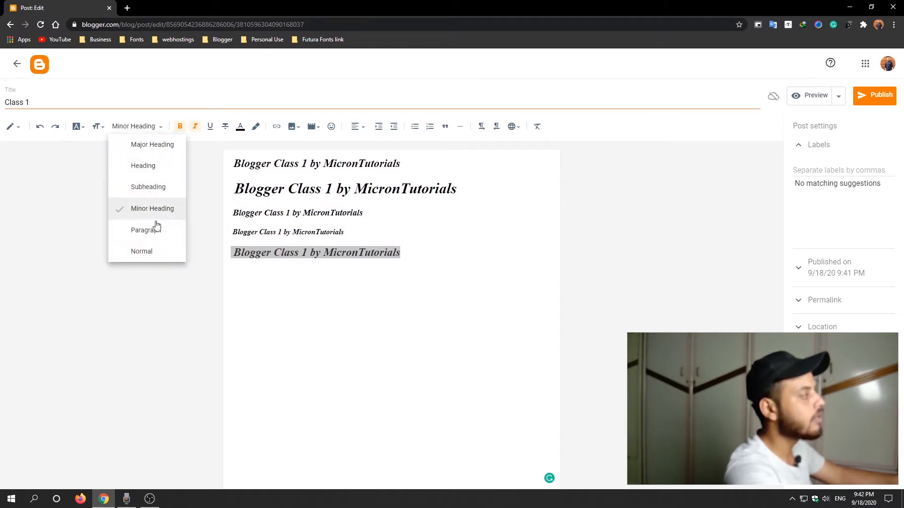
pyautogui.click(156, 248)
pyautogui.press('Right')
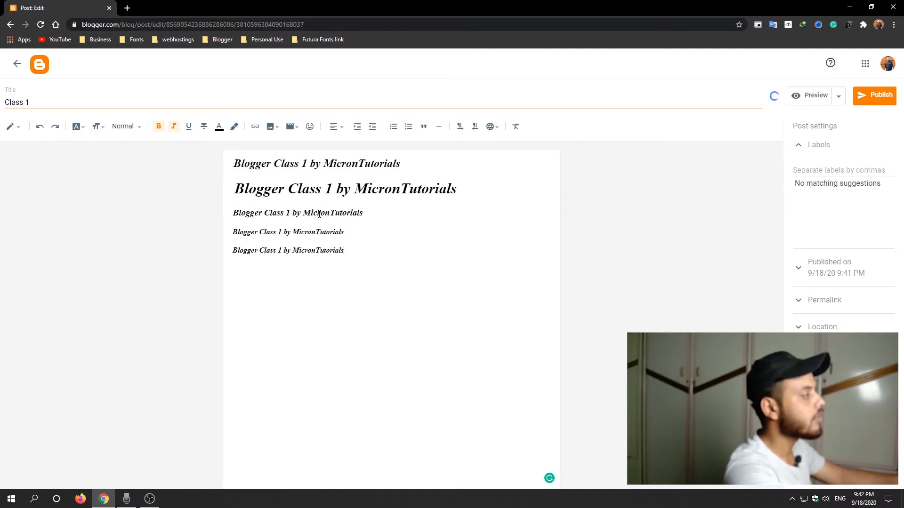
# - Paste a copy of the Major Heading line as a sixth line and give it the Paragraph style
pyautogui.click(115, 133)
pyautogui.click(435, 247)
pyautogui.moveTo(472, 189); pyautogui.dragTo(153, 202)
pyautogui.hotkey('ctrl', 'c')
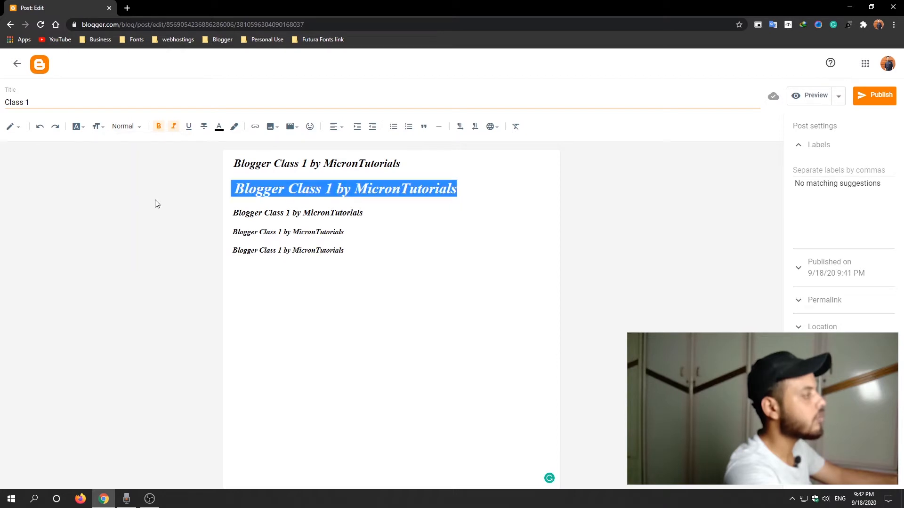
pyautogui.click(329, 269)
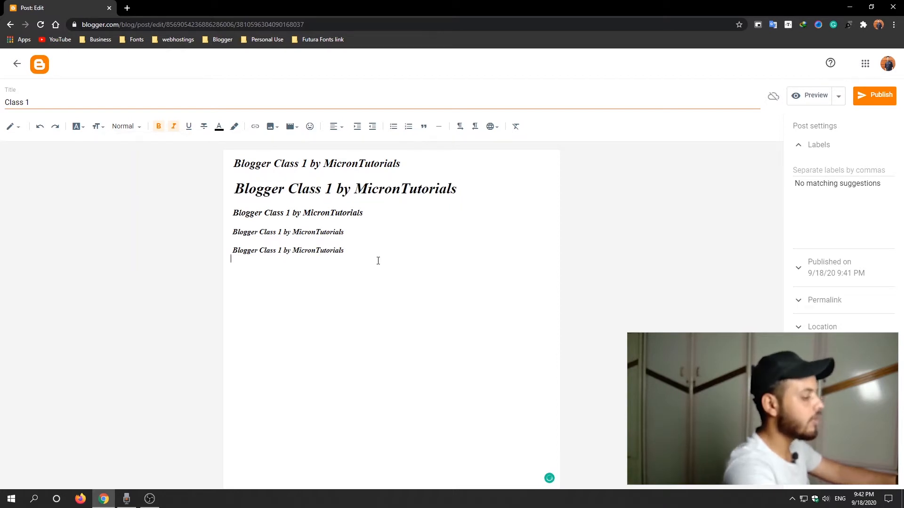
pyautogui.press('Return')
pyautogui.hotkey('ctrl', 'v')
pyautogui.moveTo(400, 271); pyautogui.dragTo(215, 277)
pyautogui.click(125, 133)
pyautogui.click(146, 232)
pyautogui.click(463, 304)
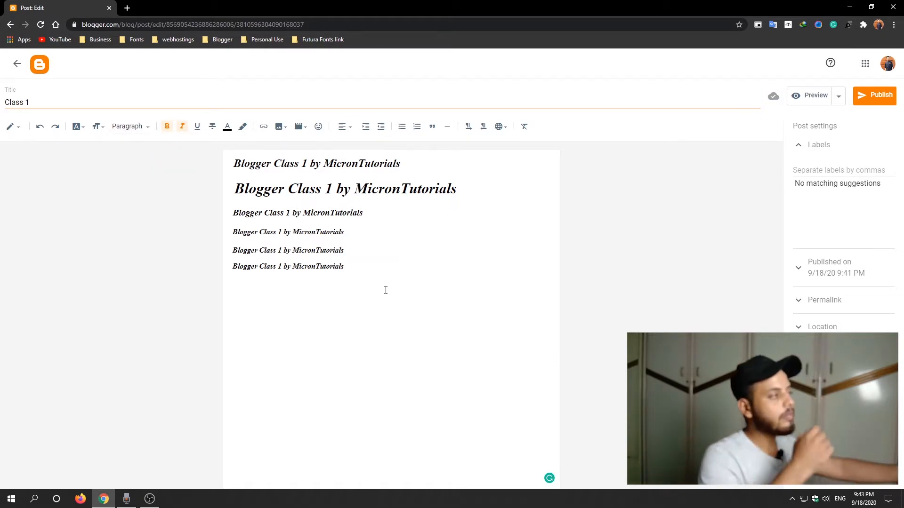
# - Check the text style of the body lines, and delete the third to sixth lines
pyautogui.click(333, 163)
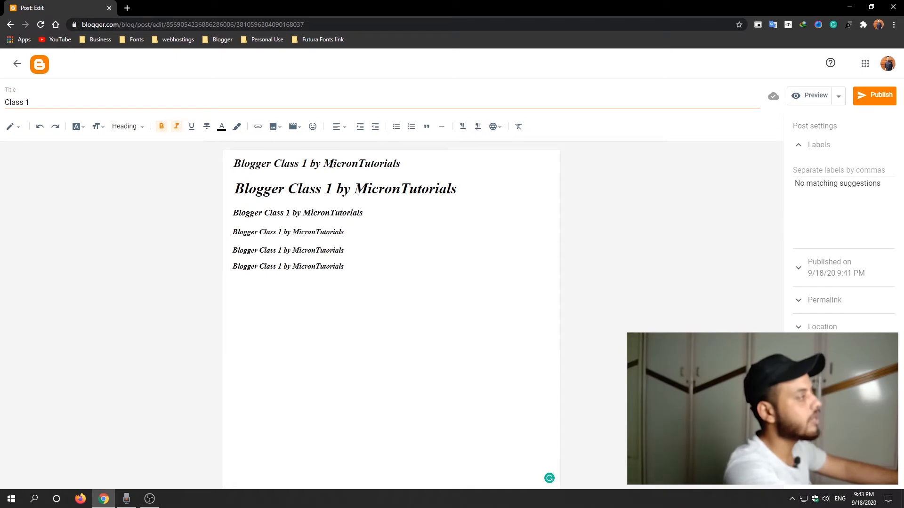
pyautogui.click(337, 191)
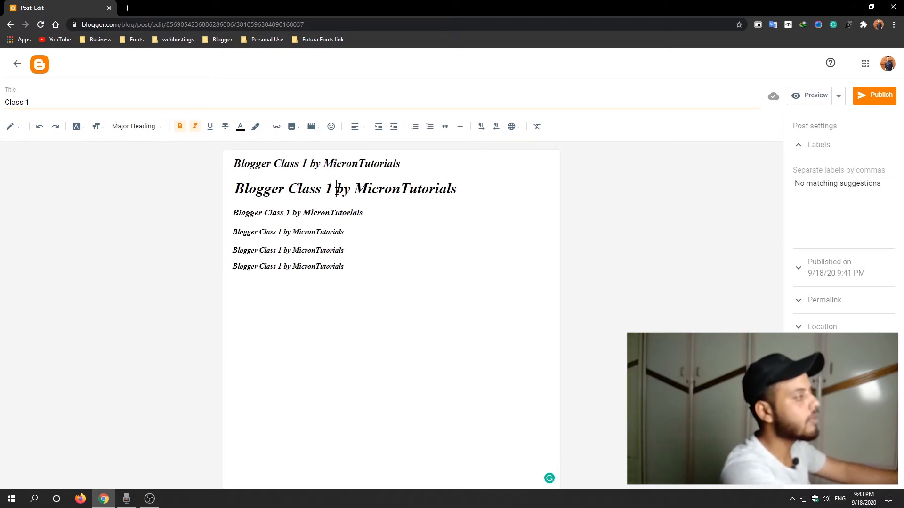
pyautogui.click(335, 215)
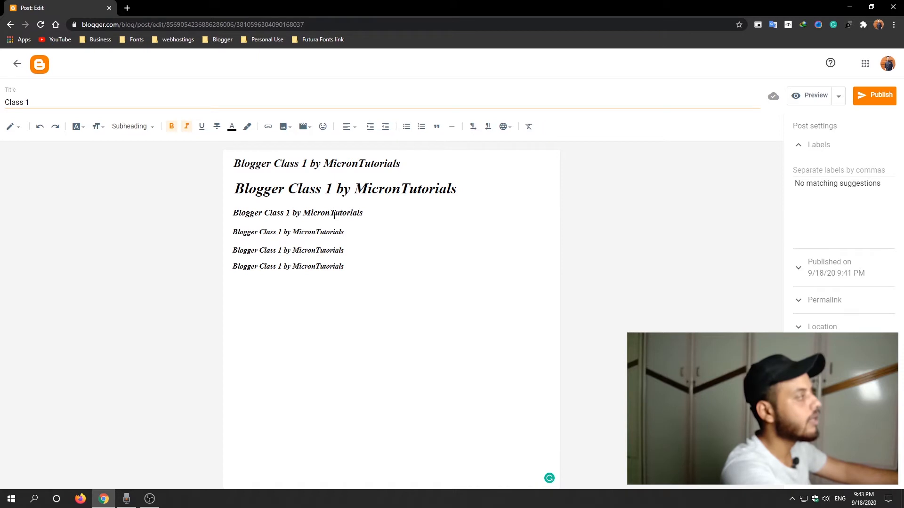
pyautogui.click(320, 238)
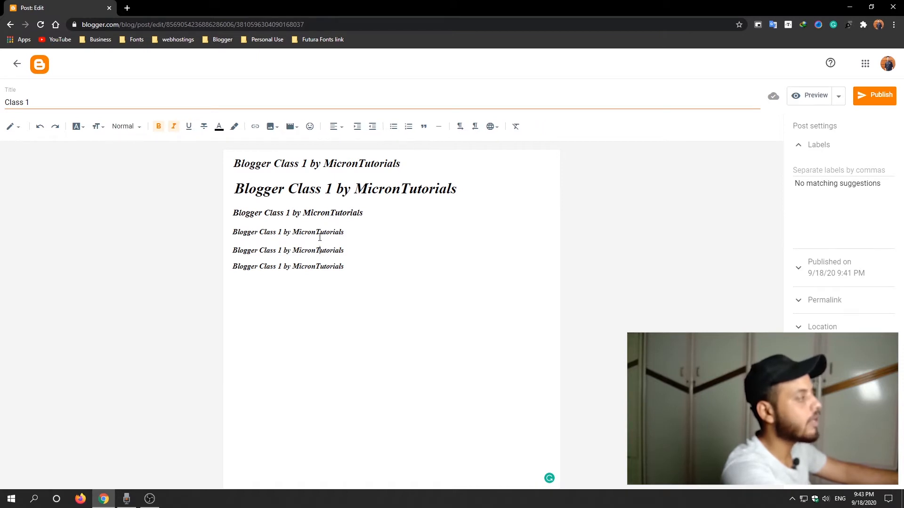
pyautogui.click(326, 264)
pyautogui.moveTo(417, 280); pyautogui.dragTo(221, 221)
pyautogui.press('BackSpace')
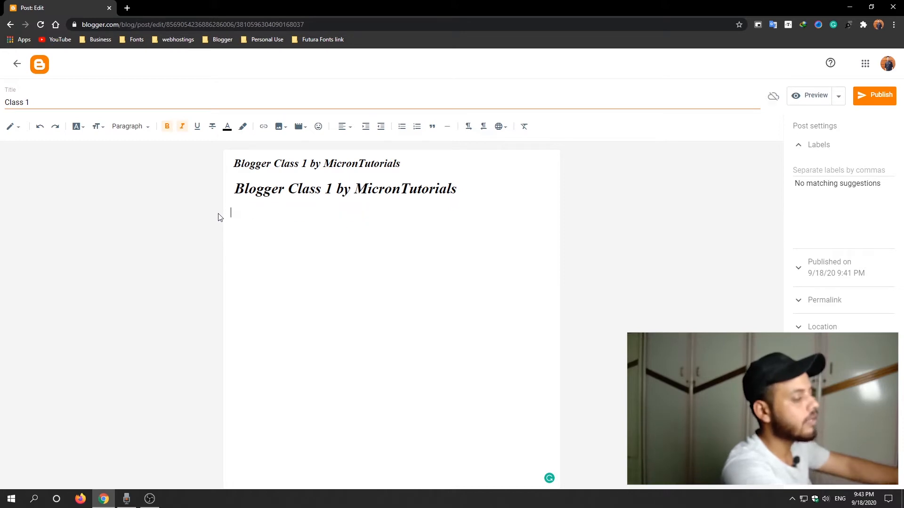
# - Delete the first line of the post body and the empty line above the remaining text
pyautogui.moveTo(437, 169); pyautogui.dragTo(93, 172)
pyautogui.press('BackSpace')
pyautogui.click(282, 216)
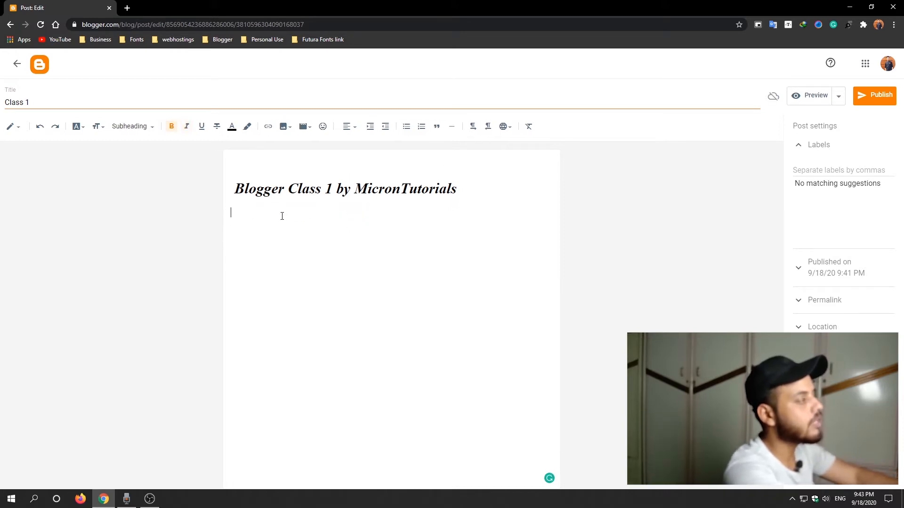
pyautogui.click(271, 188)
pyautogui.press('BackSpace')
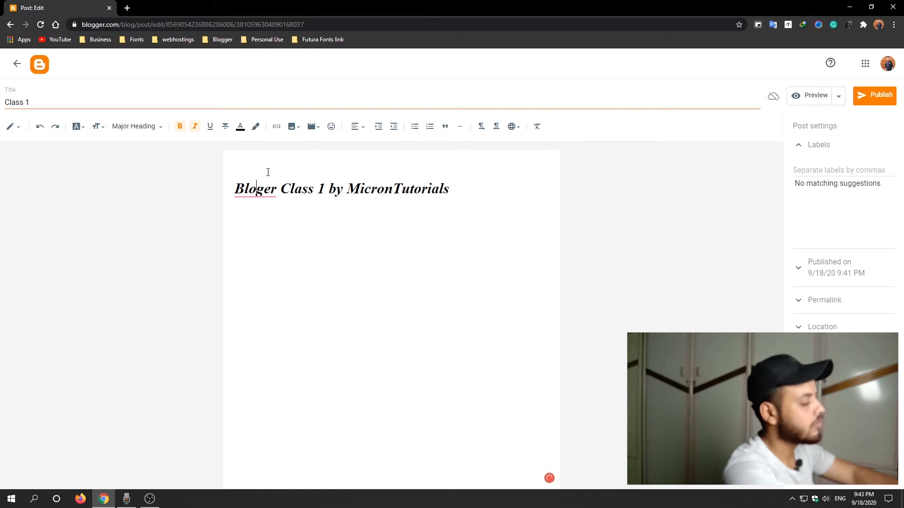
pyautogui.write('g')
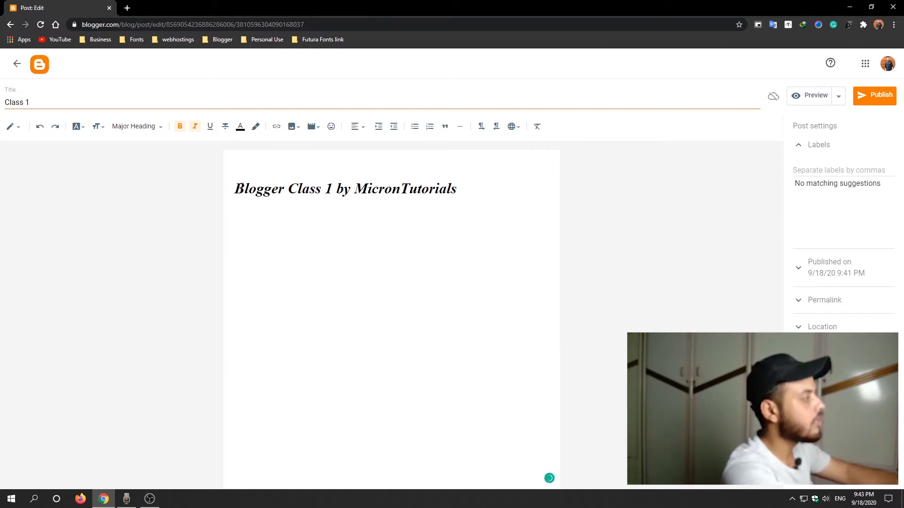
pyautogui.press('BackSpace')
pyautogui.press('BackSpace')
pyautogui.hotkey('ctrl', 'a')
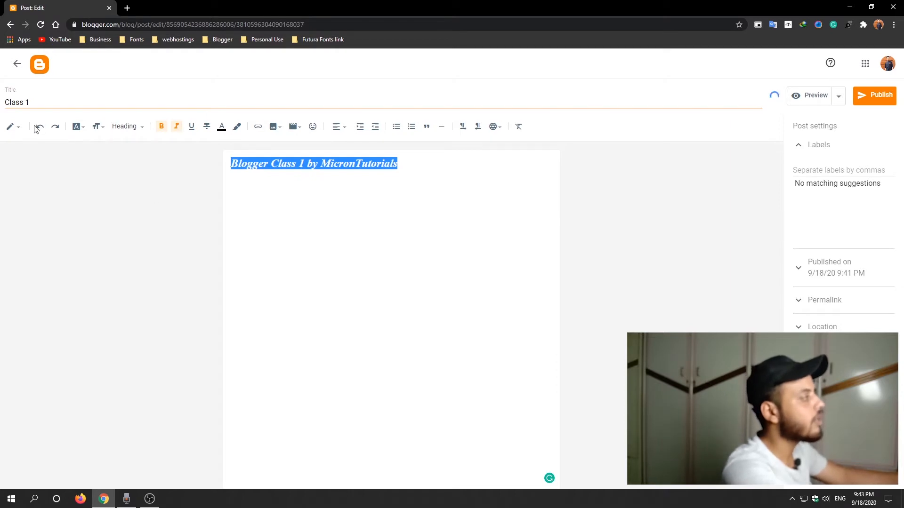
# - Set the remaining line's font size to Largest and apply the Major Heading style
pyautogui.click(94, 129)
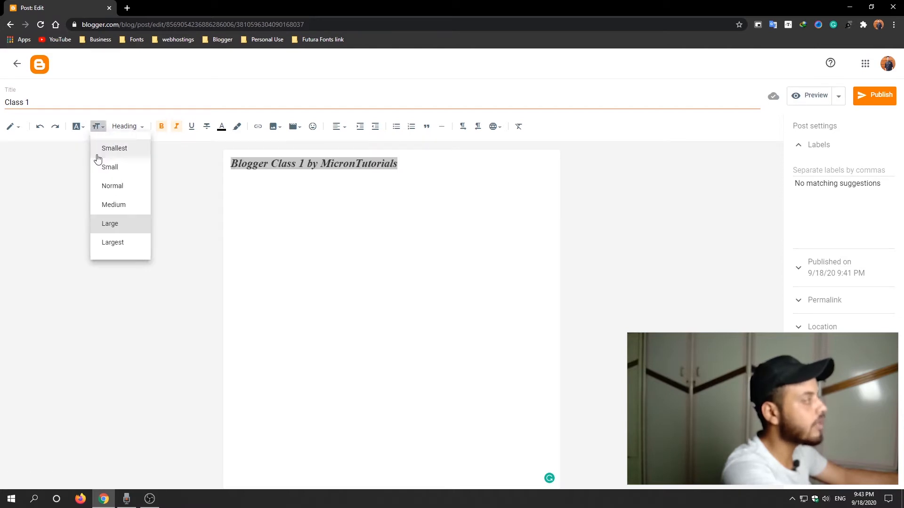
pyautogui.click(113, 242)
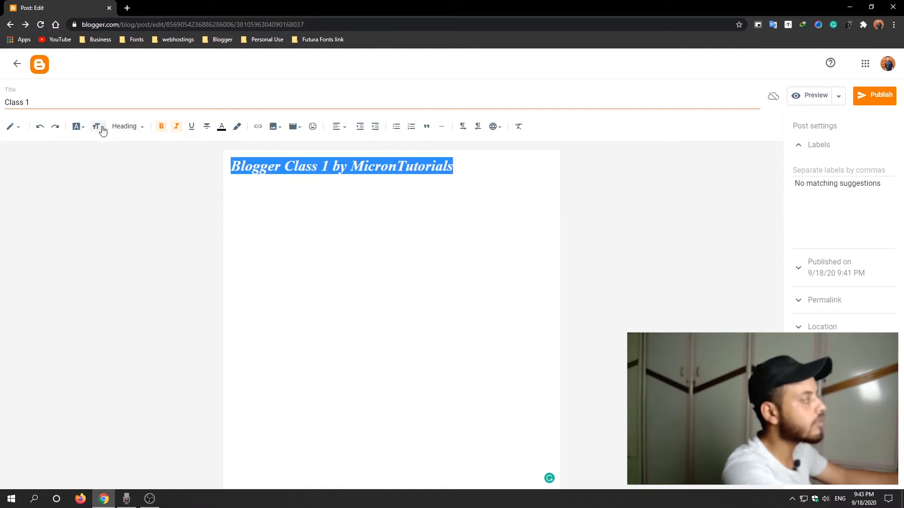
pyautogui.click(125, 130)
pyautogui.click(138, 154)
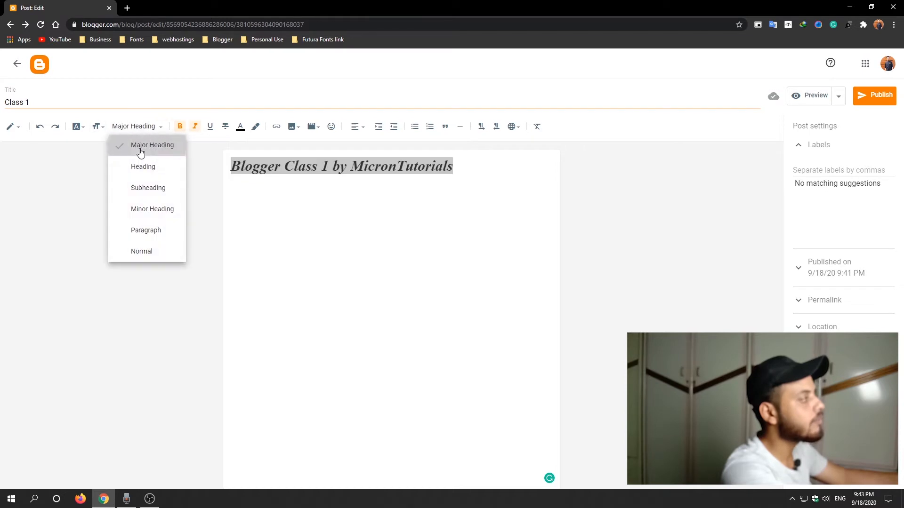
# - Underline the whole heading line and strike through the word "Tutorials"
pyautogui.click(209, 127)
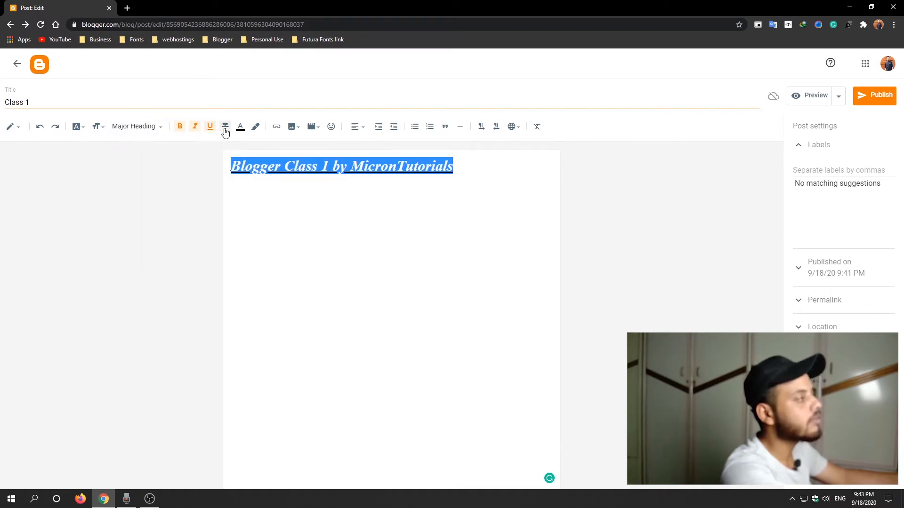
pyautogui.moveTo(474, 168); pyautogui.dragTo(398, 166)
pyautogui.click(226, 128)
pyautogui.click(466, 264)
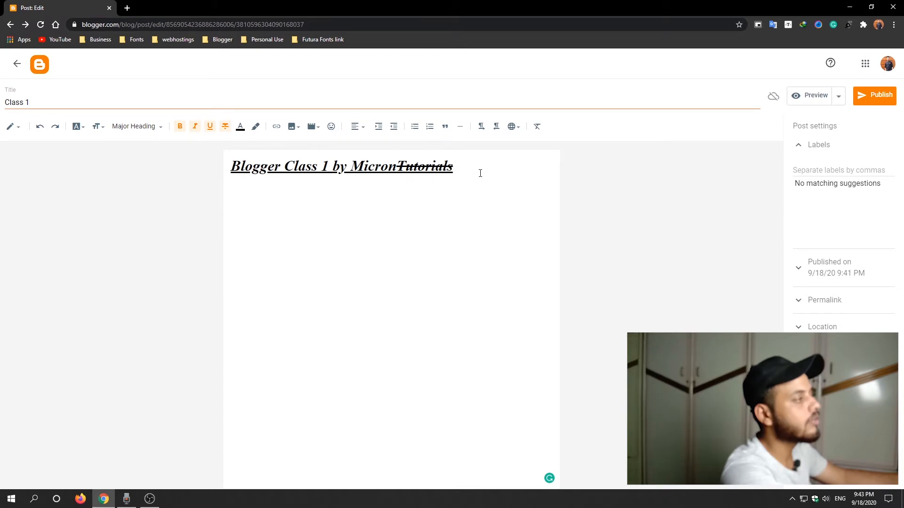
# - Remove the underline from the heading line and the strikethrough from "Tutorials"
pyautogui.moveTo(480, 173); pyautogui.dragTo(227, 164)
pyautogui.click(213, 129)
pyautogui.click(449, 225)
pyautogui.moveTo(453, 167); pyautogui.dragTo(396, 168)
pyautogui.click(226, 127)
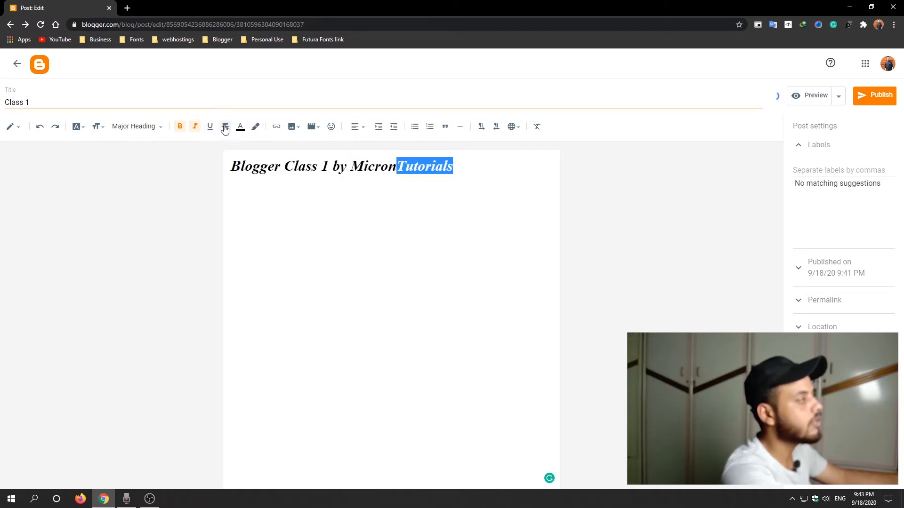
# - Strike through "Tutorials" once more and clear that strikethrough again
pyautogui.click(409, 243)
pyautogui.moveTo(453, 168); pyautogui.dragTo(396, 168)
pyautogui.click(284, 208)
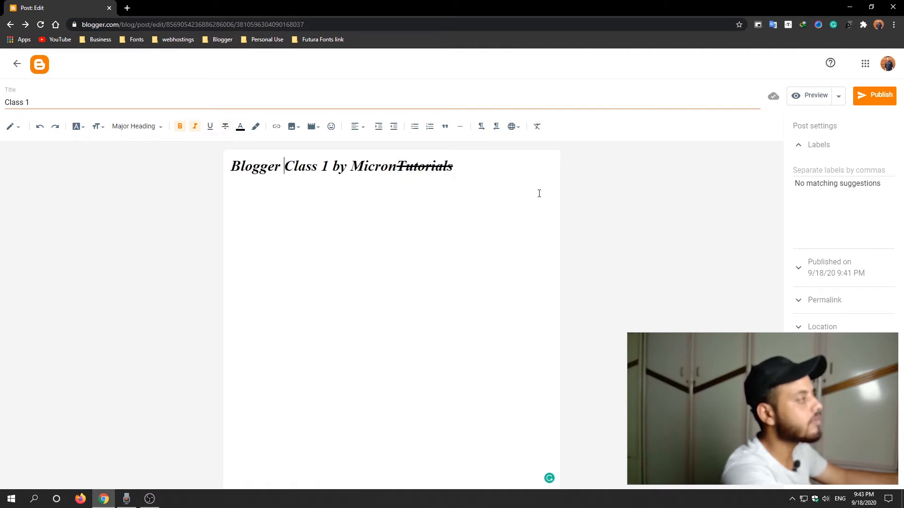
pyautogui.moveTo(453, 168); pyautogui.dragTo(397, 167)
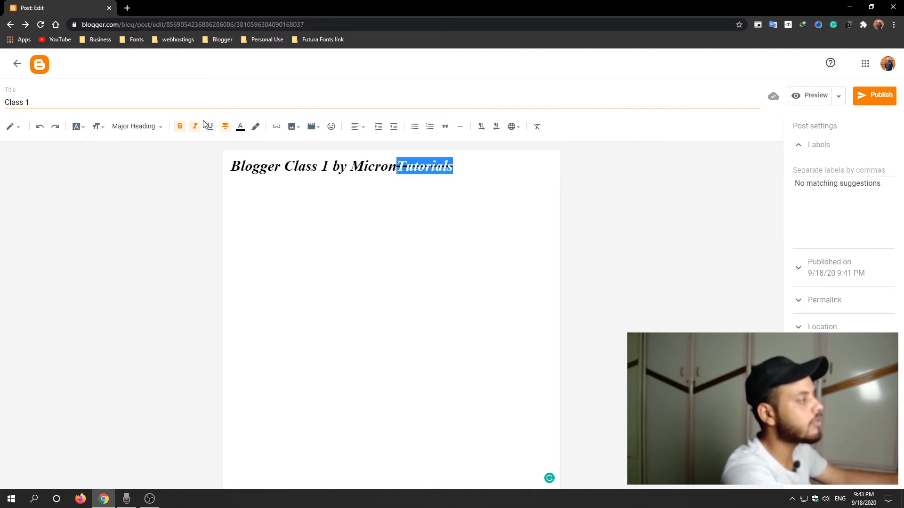
pyautogui.click(225, 126)
pyautogui.click(378, 266)
# - Set the text colour of the heading line to red
pyautogui.moveTo(496, 188); pyautogui.dragTo(197, 182)
pyautogui.click(240, 126)
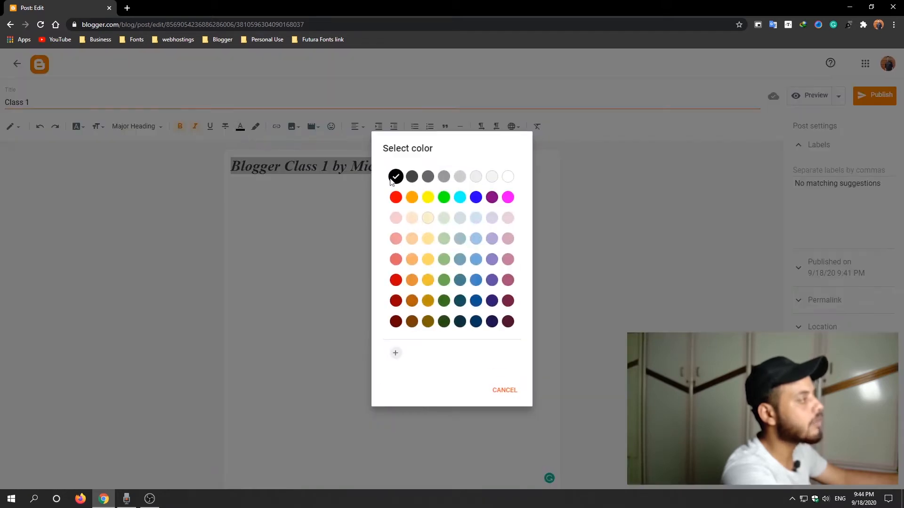
pyautogui.click(396, 197)
pyautogui.moveTo(490, 195); pyautogui.dragTo(179, 137)
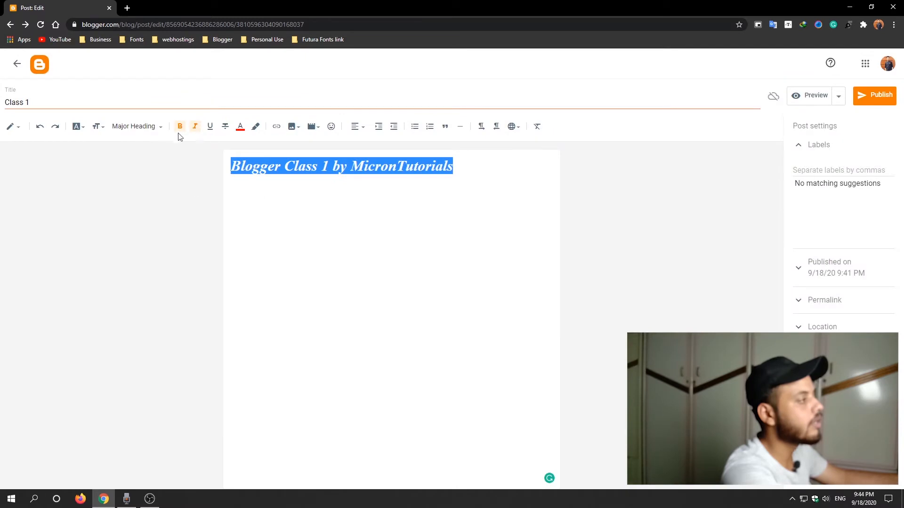
# - Give the heading line a light blue text background and set its text colour to black
pyautogui.click(255, 126)
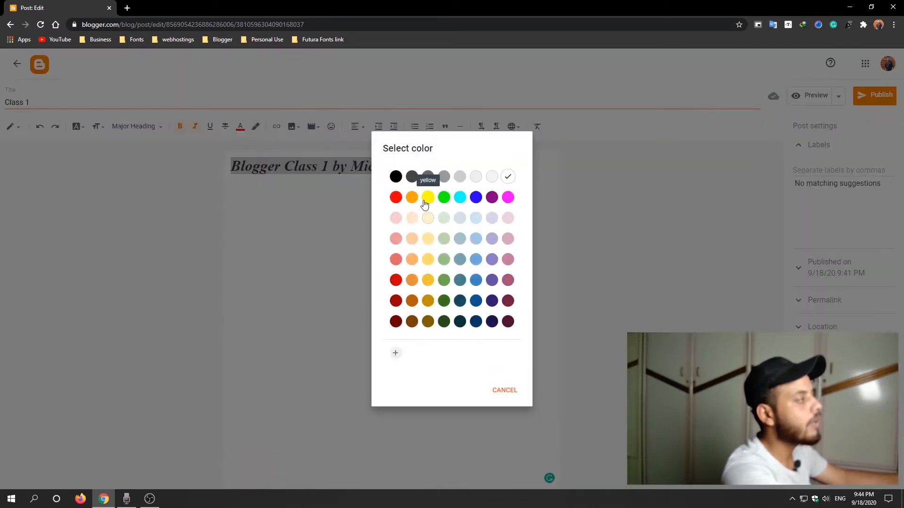
pyautogui.click(476, 260)
pyautogui.moveTo(493, 228); pyautogui.dragTo(210, 136)
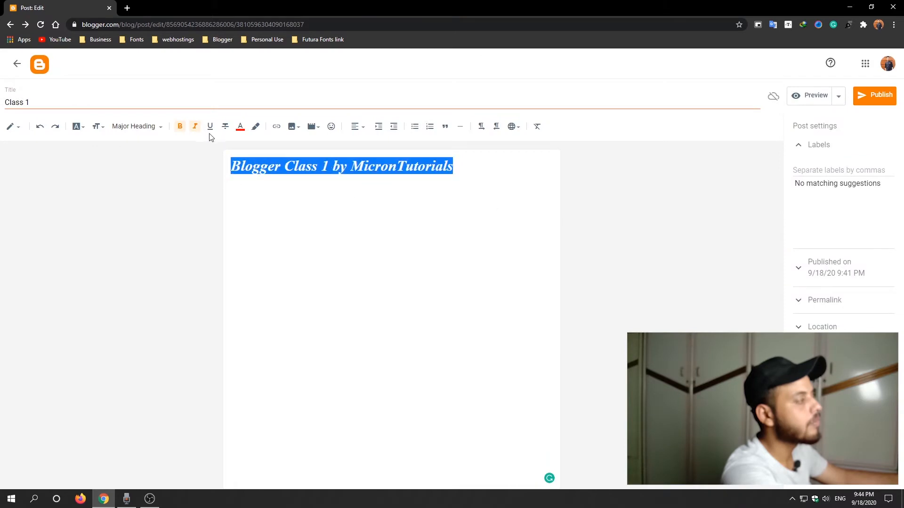
pyautogui.click(240, 126)
pyautogui.click(395, 177)
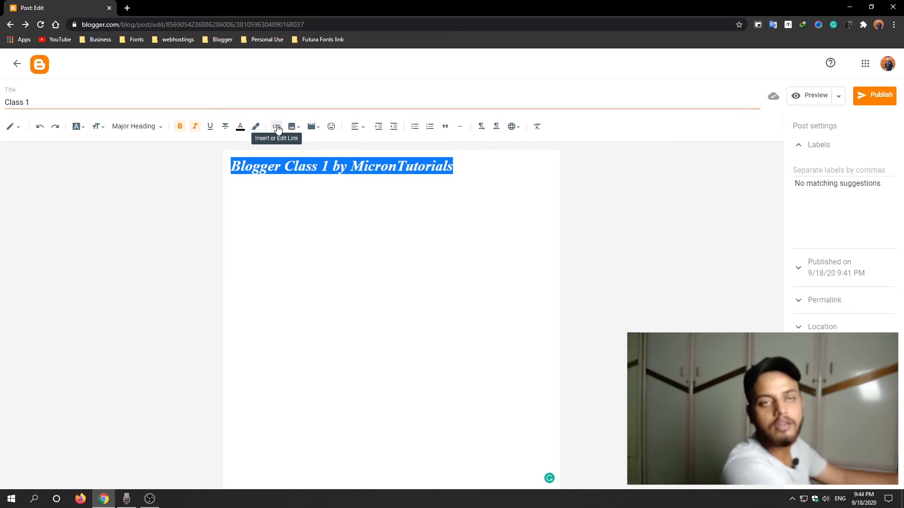
pyautogui.moveTo(525, 213); pyautogui.dragTo(216, 179)
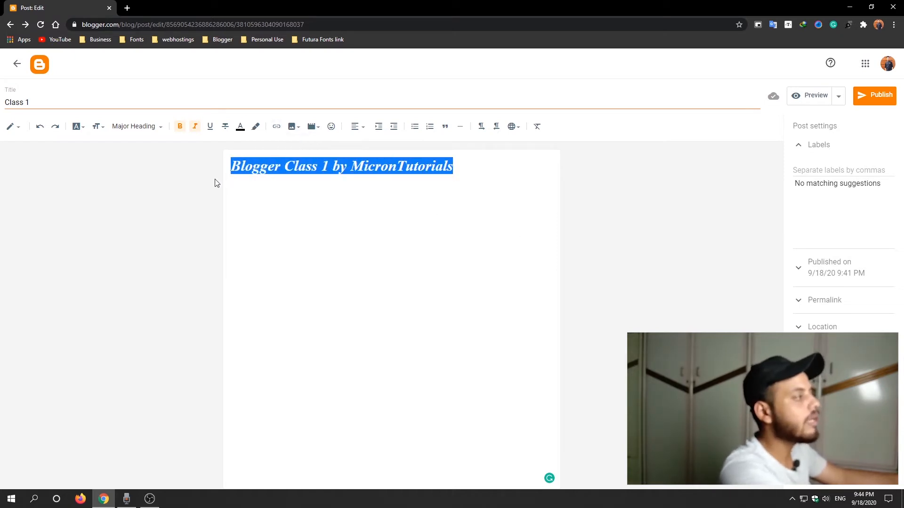
pyautogui.click(277, 126)
pyautogui.click(417, 262)
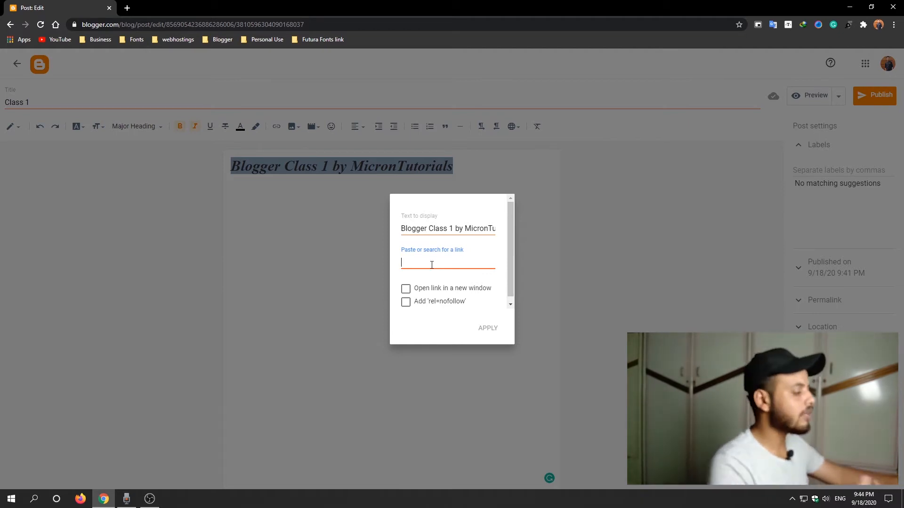
pyautogui.write('htt')
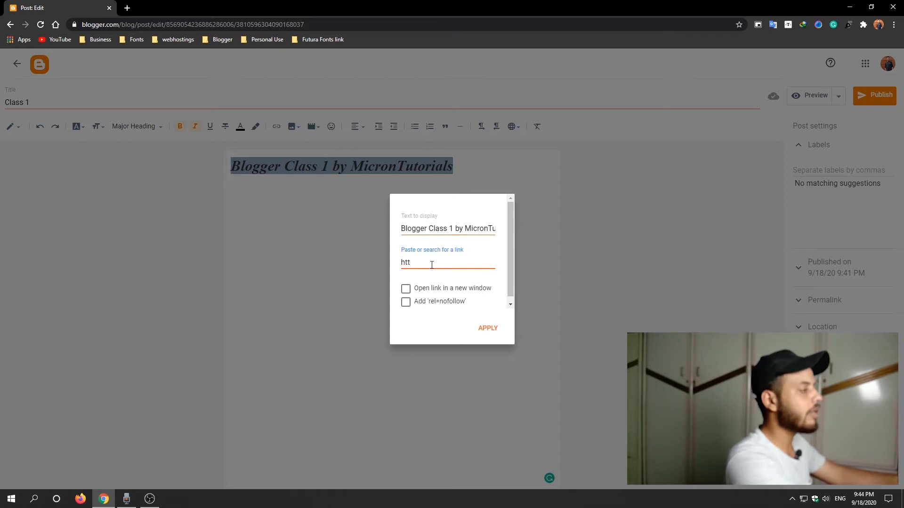
pyautogui.write('ps://www.google.')
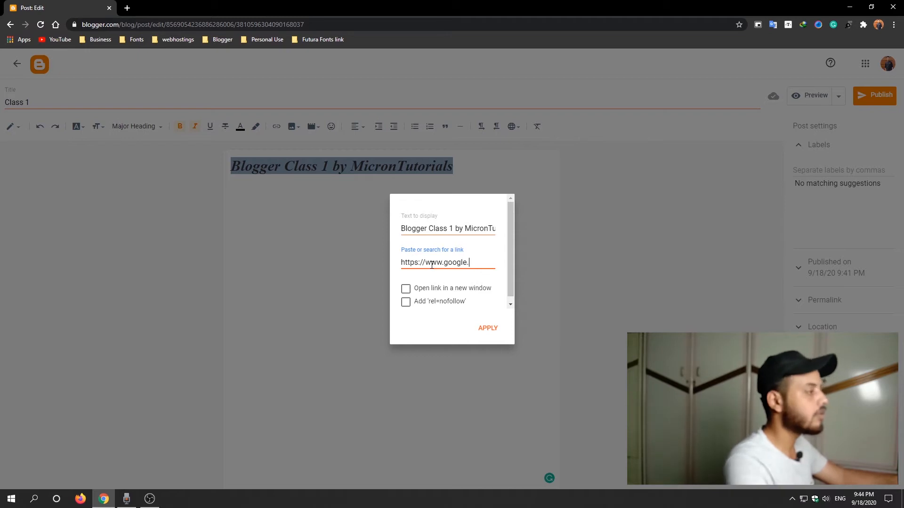
pyautogui.write('com')
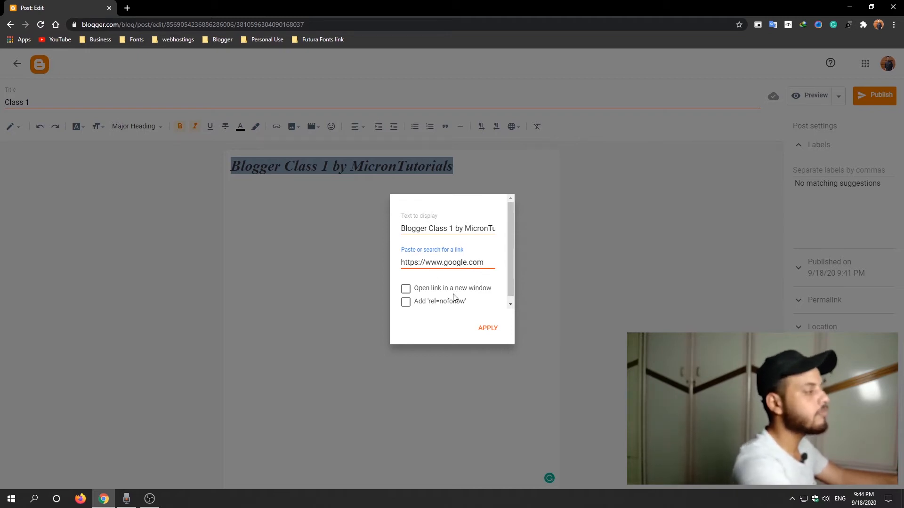
pyautogui.scroll(-1, 426, 289)
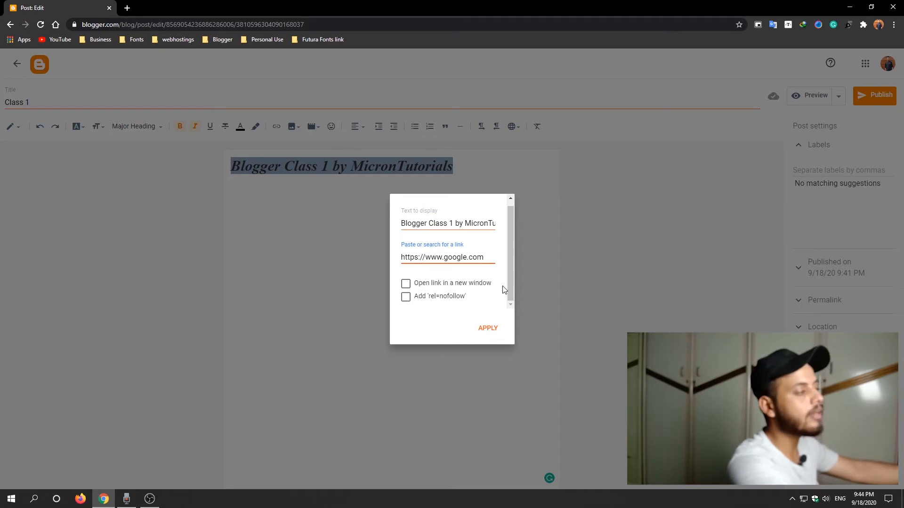
pyautogui.click(405, 284)
pyautogui.click(490, 331)
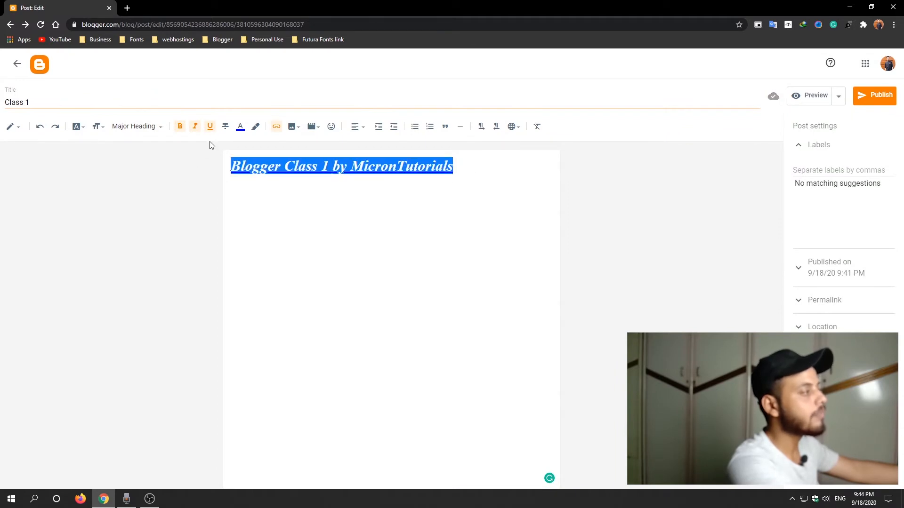
# - Try to colour the linked heading red, and set its text background to white
pyautogui.click(240, 126)
pyautogui.click(396, 197)
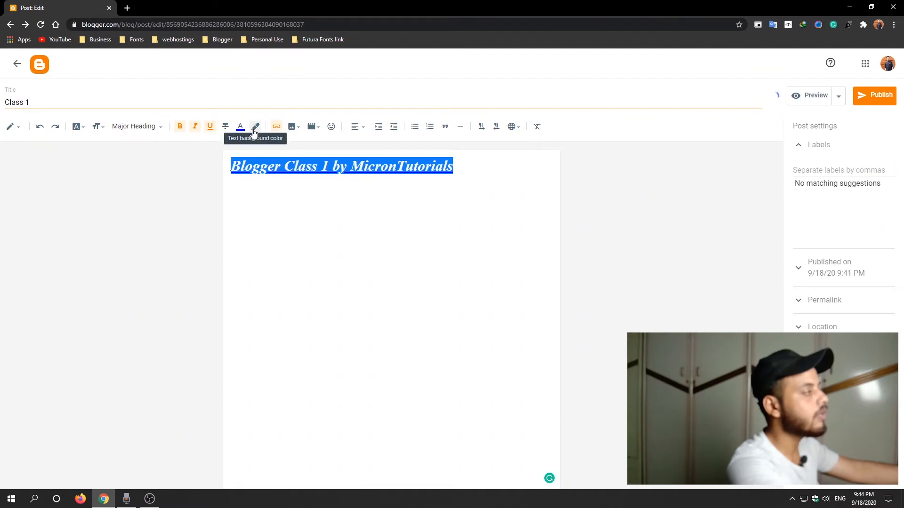
pyautogui.click(255, 127)
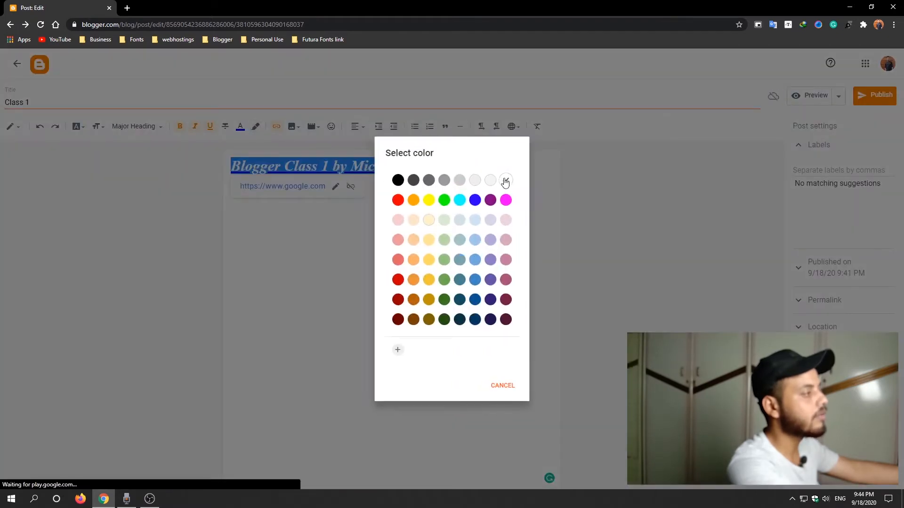
pyautogui.click(503, 179)
pyautogui.click(496, 200)
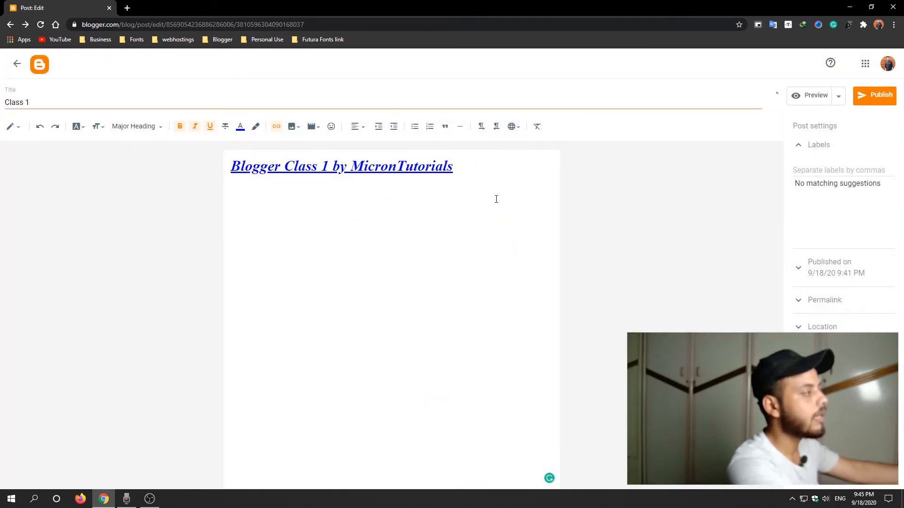
# - Try to remove the underline from the linked heading line
pyautogui.moveTo(496, 199); pyautogui.dragTo(228, 167)
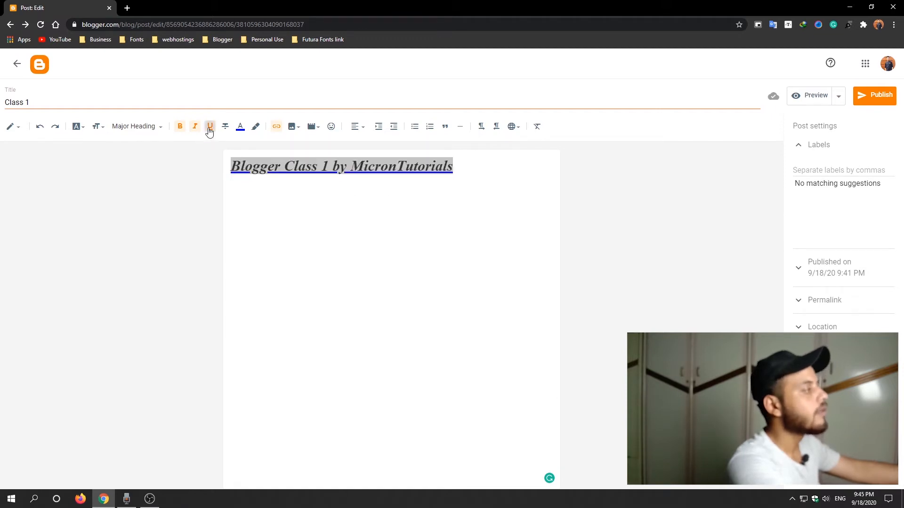
pyautogui.moveTo(506, 195); pyautogui.dragTo(229, 167)
pyautogui.click(210, 127)
pyautogui.click(498, 220)
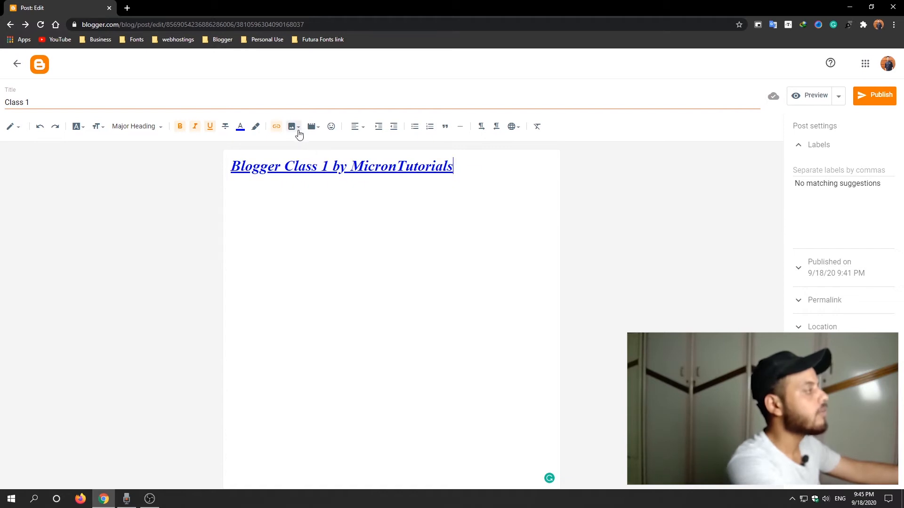
# - Center-align the linked heading line and increase its indent by two levels
pyautogui.moveTo(506, 196); pyautogui.dragTo(197, 163)
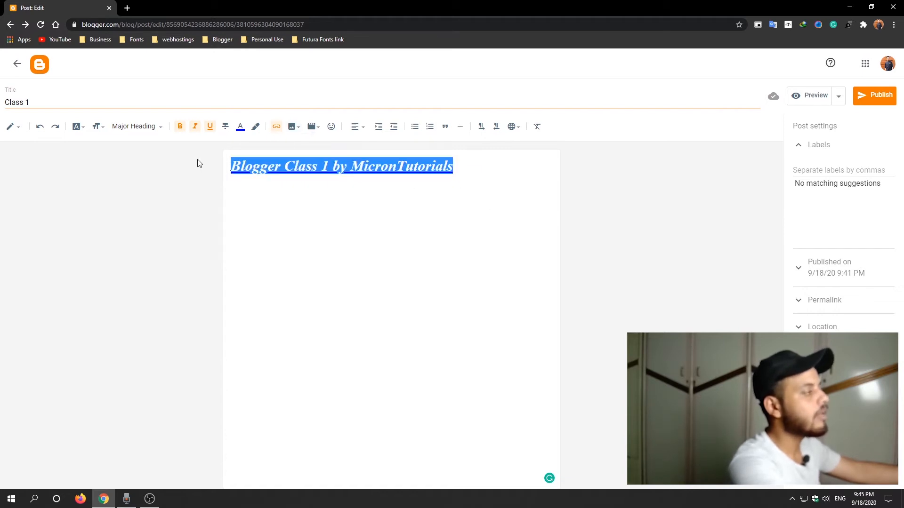
pyautogui.click(363, 130)
pyautogui.click(368, 152)
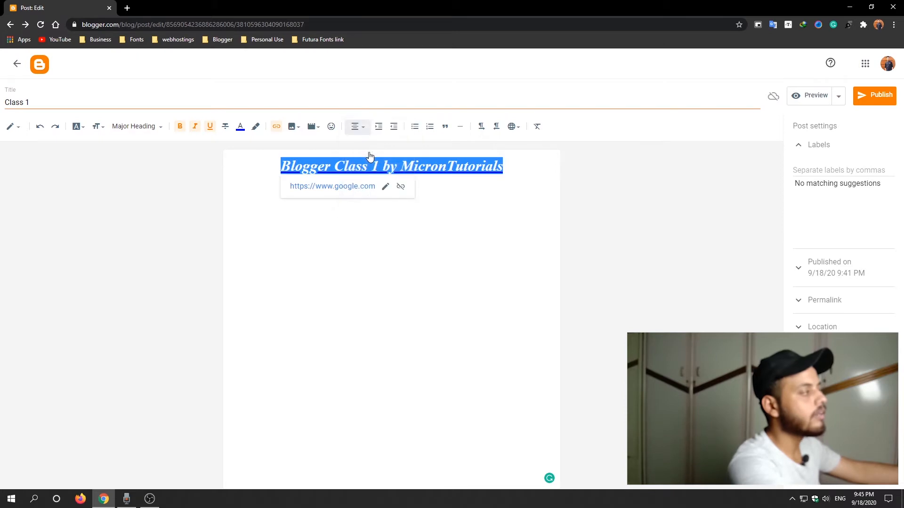
pyautogui.click(357, 126)
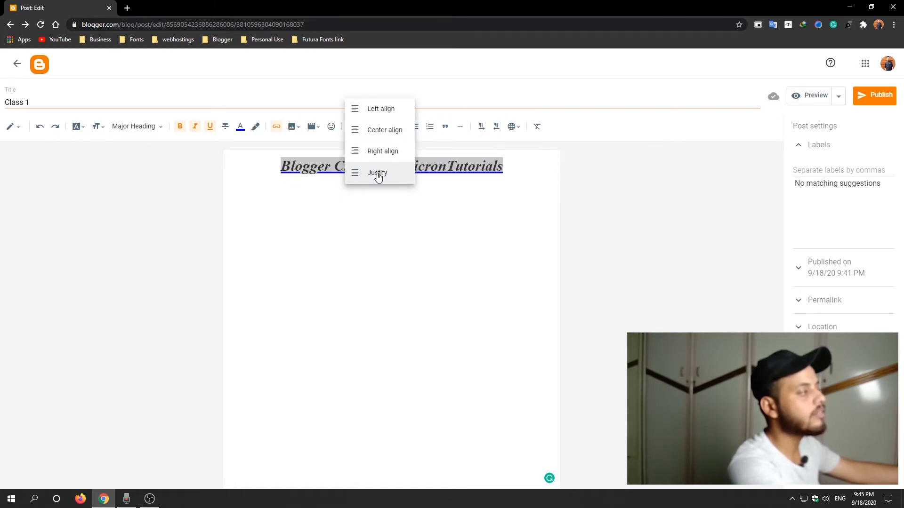
pyautogui.click(379, 131)
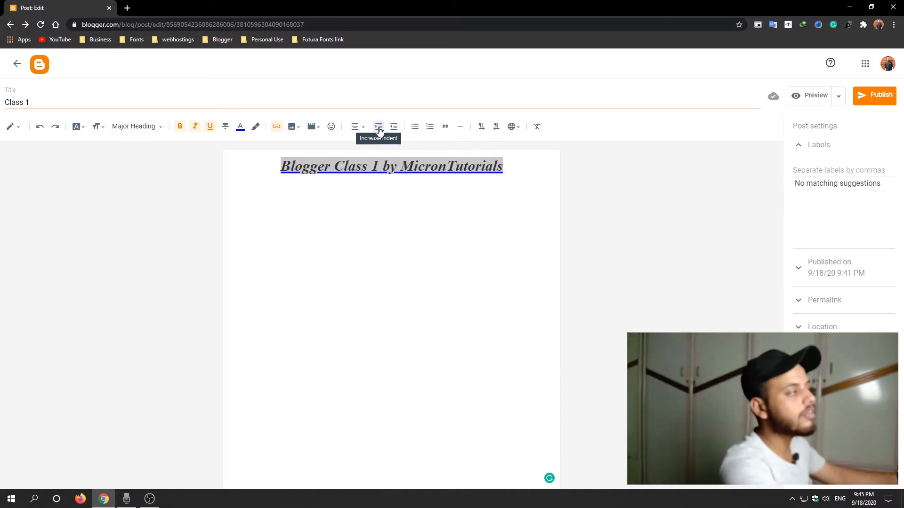
pyautogui.click(378, 127)
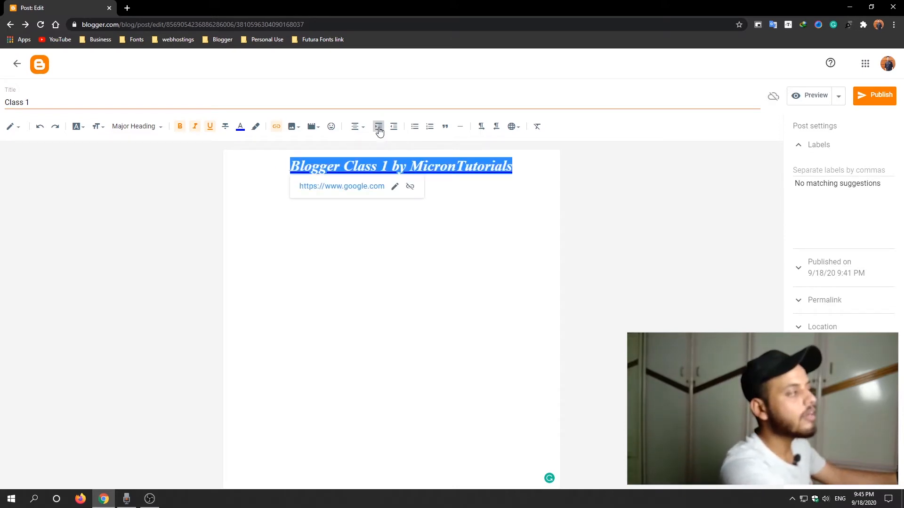
pyautogui.click(379, 127)
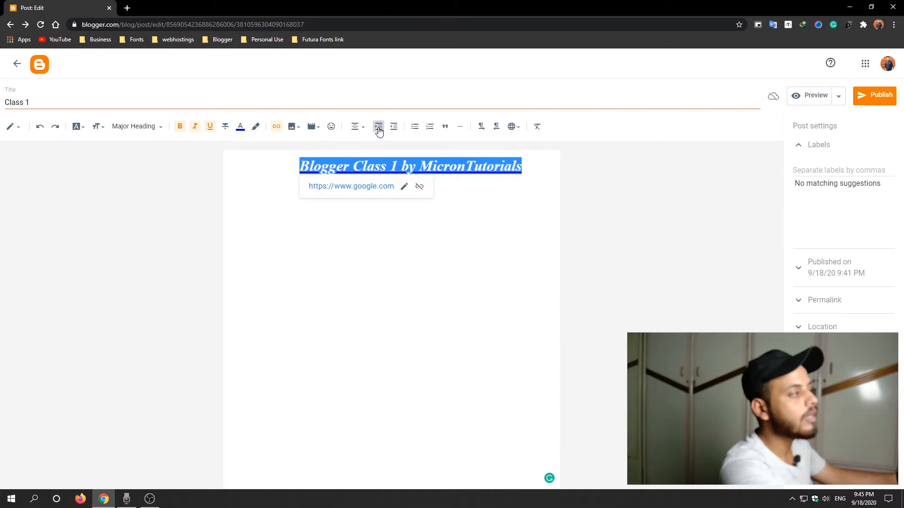
# - Increase the heading line's indent by one level, reduce it by two levels, and apply center alignment again
pyautogui.click(379, 127)
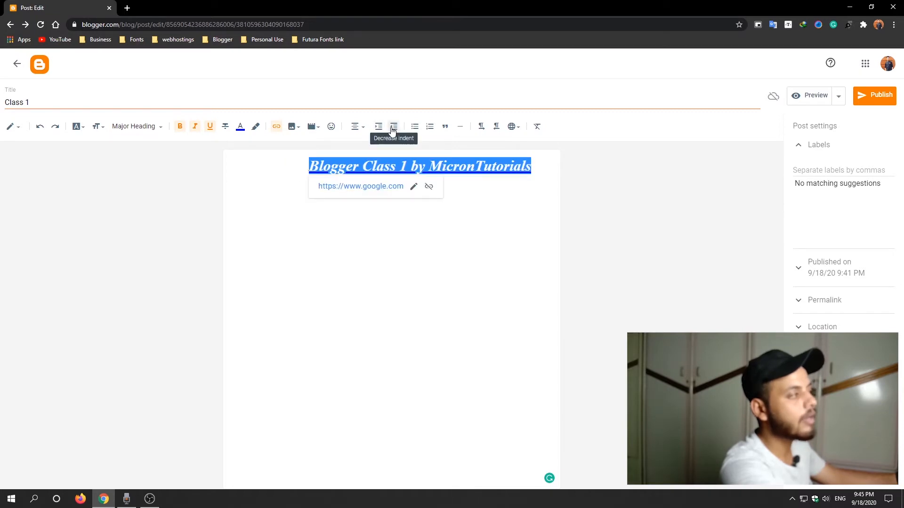
pyautogui.click(393, 127)
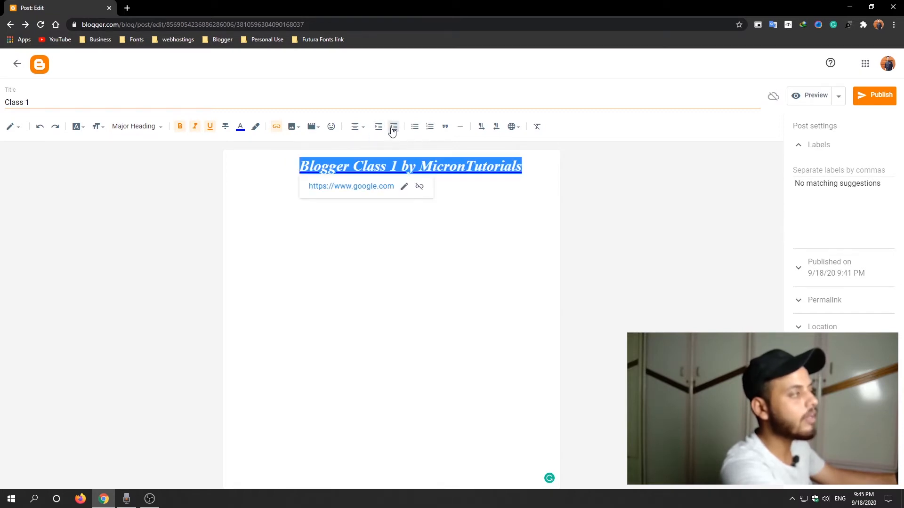
pyautogui.click(393, 127)
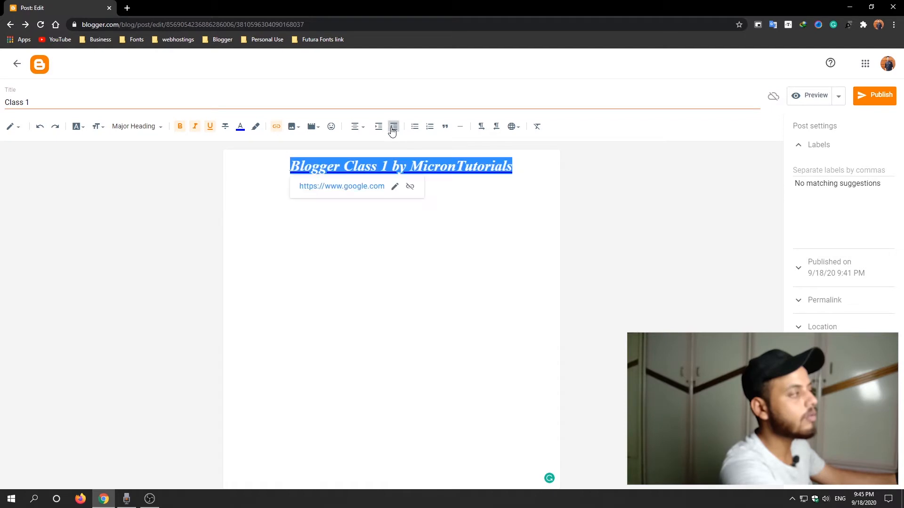
pyautogui.click(355, 127)
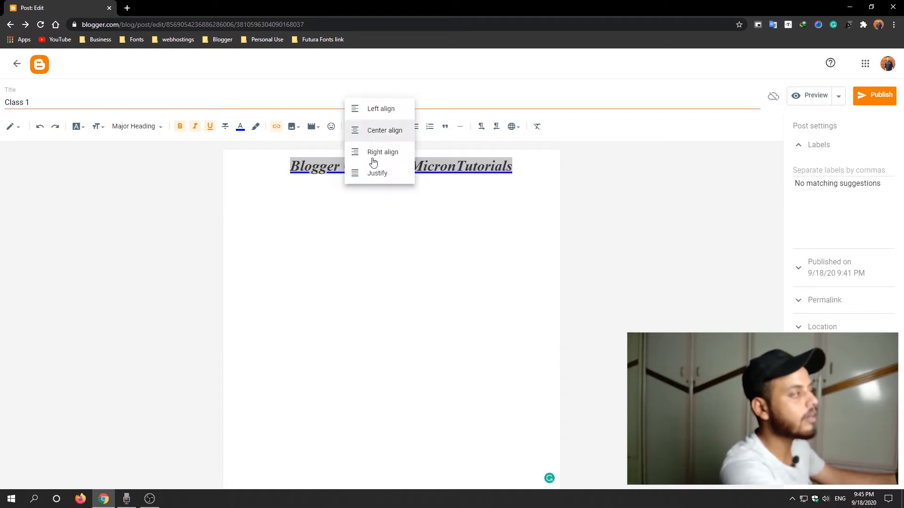
pyautogui.click(383, 134)
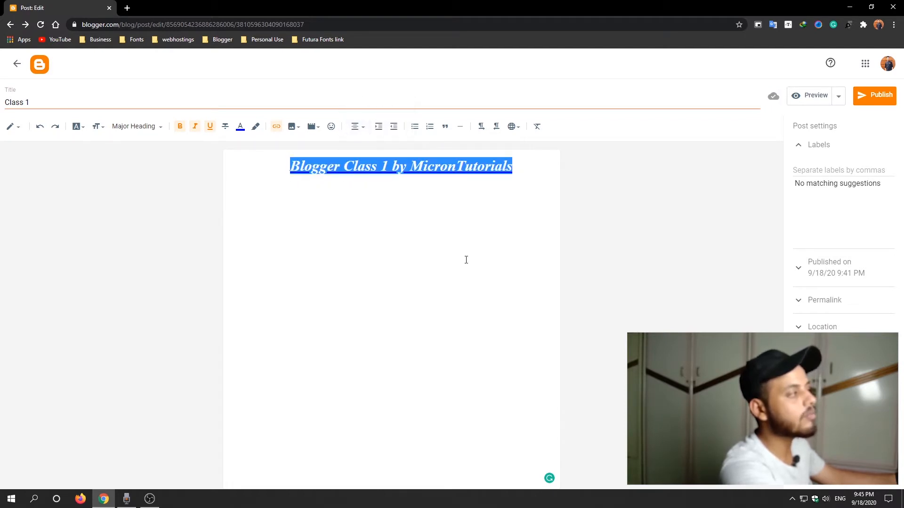
# - Add "Example Name" on a new line below the heading and duplicate it to make five lines
pyautogui.click(525, 201)
pyautogui.press('Return')
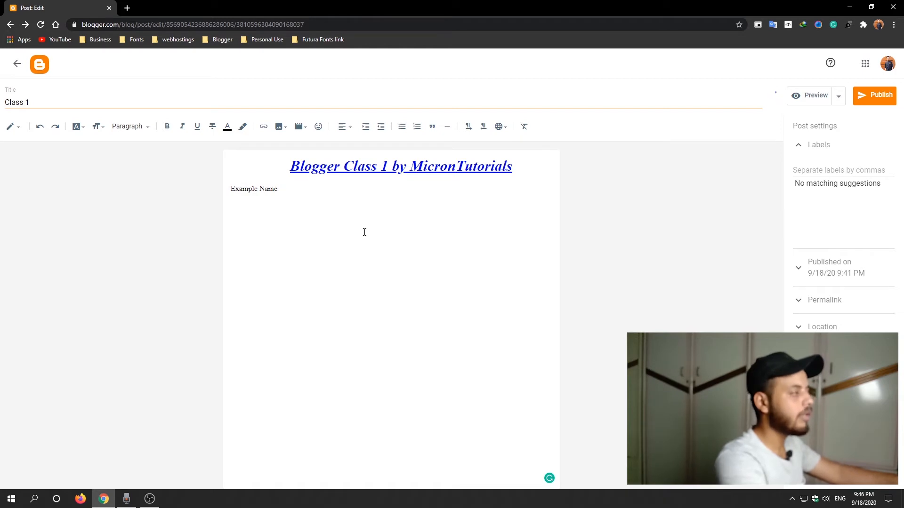
pyautogui.moveTo(309, 209); pyautogui.dragTo(200, 180)
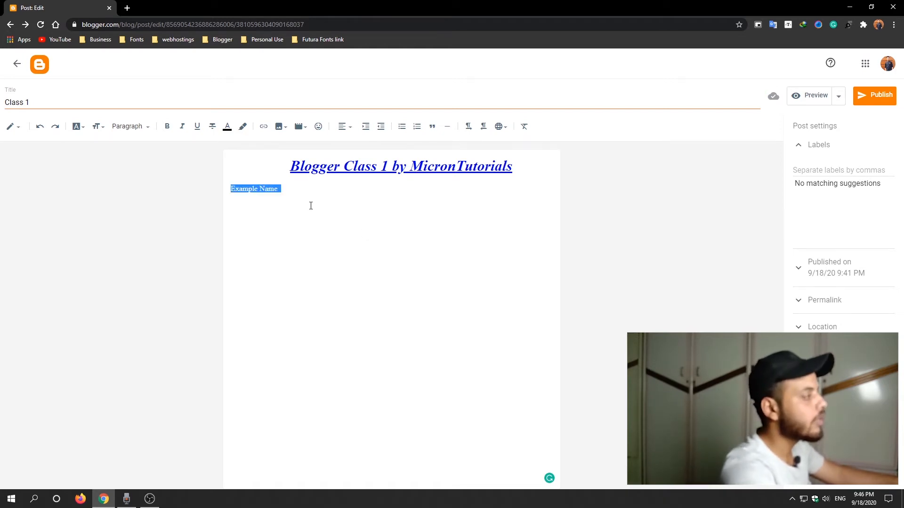
pyautogui.click(361, 209)
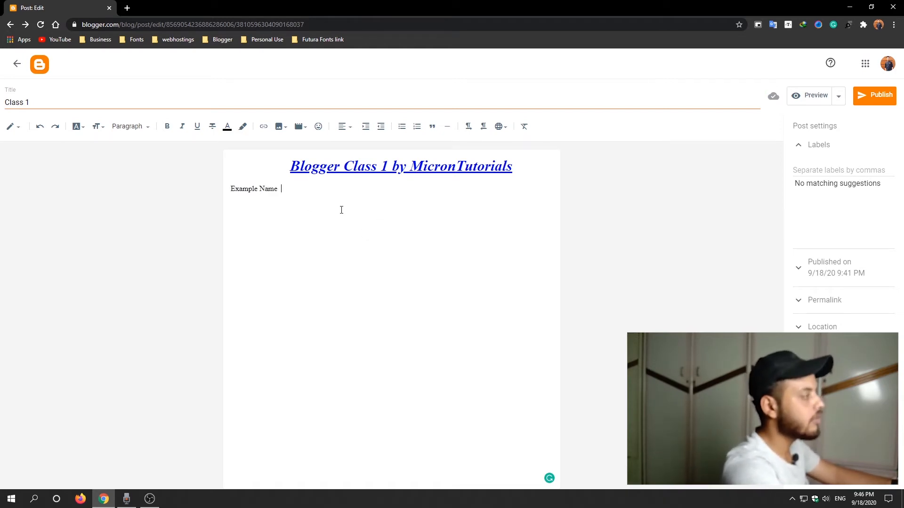
pyautogui.hotkey('ctrl', 'v')
pyautogui.hotkey('ctrl', 'v')
pyautogui.hotkey('ctrl', 'v')
pyautogui.hotkey('ctrl', 'v')
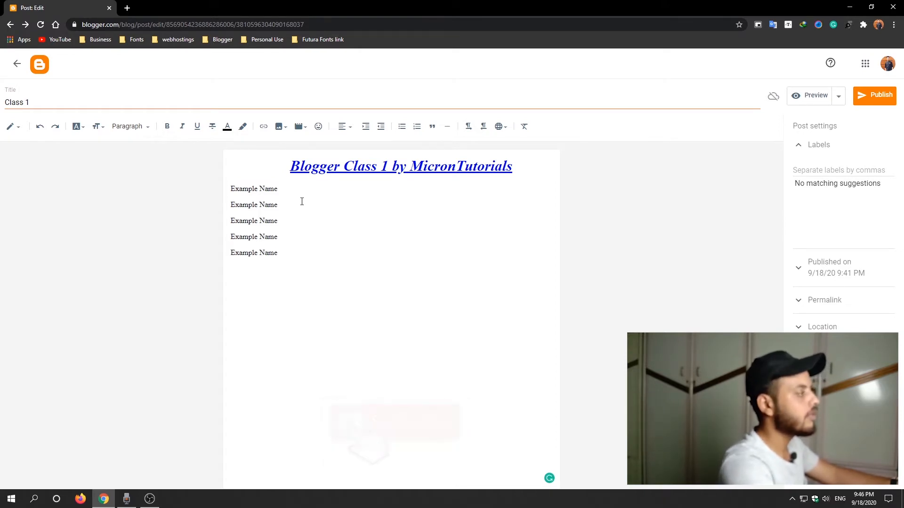
# - Format the five "Example Name" lines as a bulleted list
pyautogui.moveTo(286, 253); pyautogui.dragTo(240, 189)
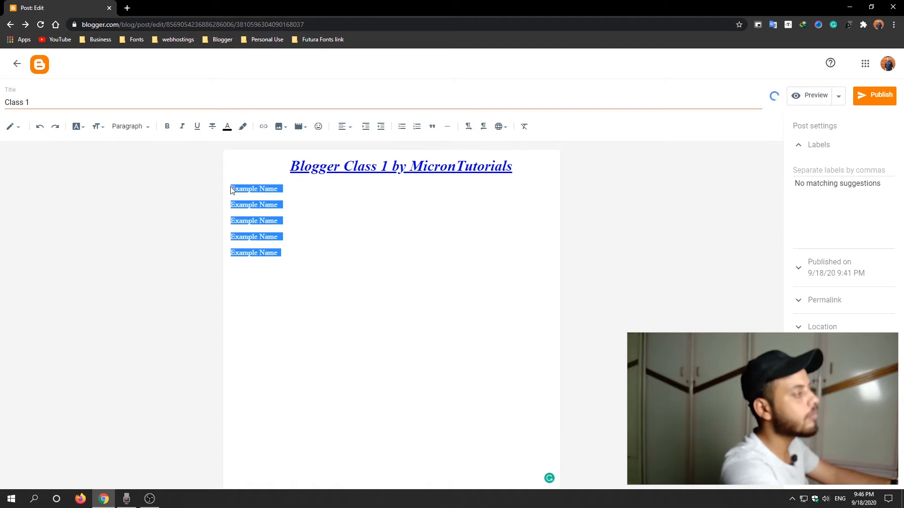
pyautogui.rightClick(401, 122)
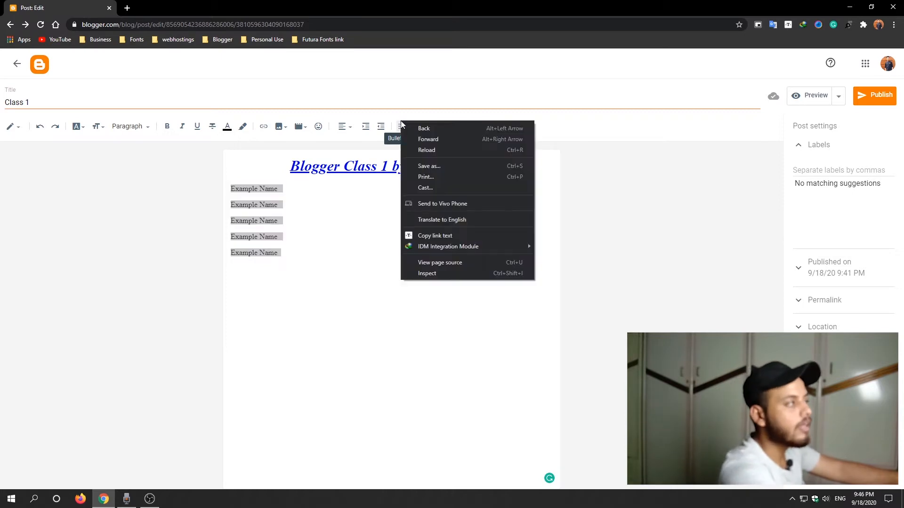
pyautogui.click(410, 96)
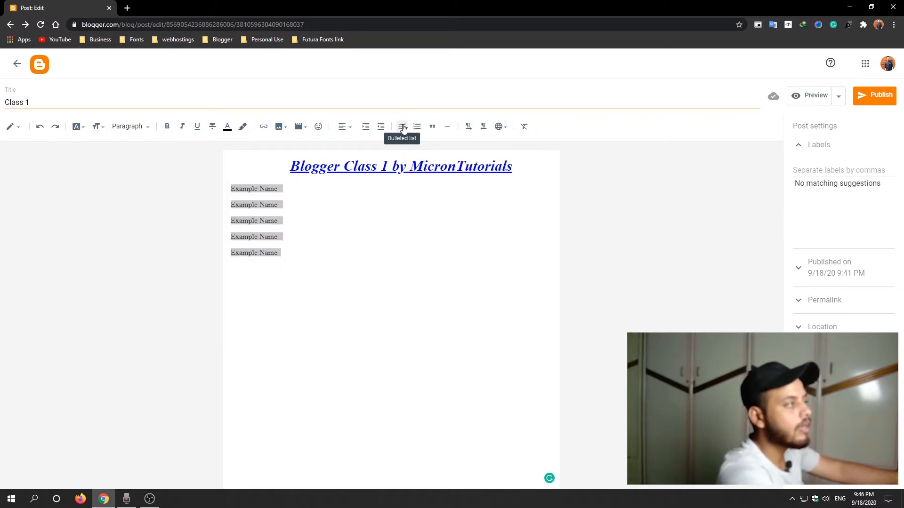
pyautogui.click(402, 127)
pyautogui.click(371, 228)
pyautogui.moveTo(334, 228); pyautogui.dragTo(248, 189)
pyautogui.click(341, 241)
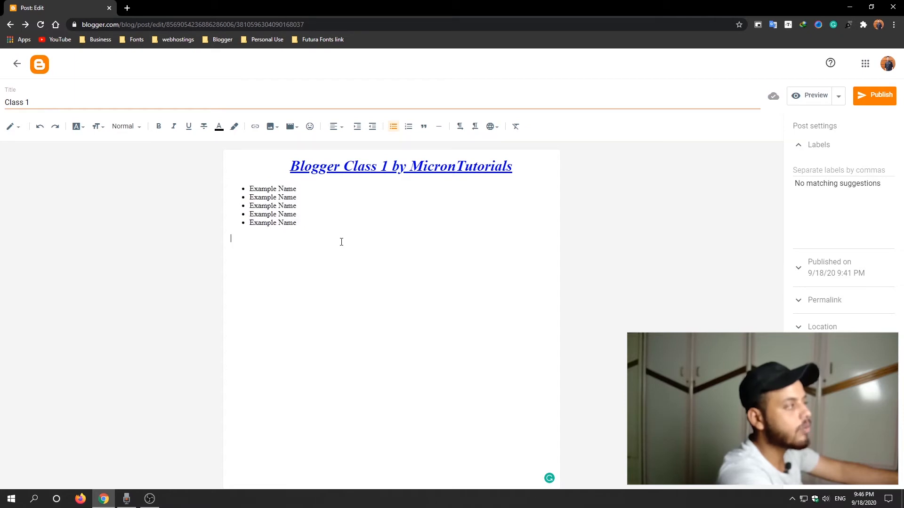
pyautogui.moveTo(317, 234); pyautogui.dragTo(239, 186)
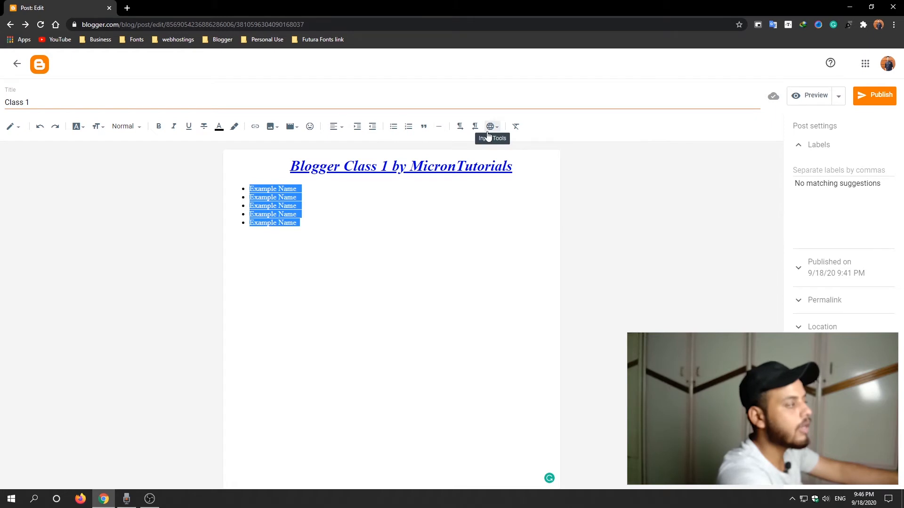
# - Undo the bulleted list formatting, keeping the five plain "Example Name" lines
pyautogui.hotkey('ctrl', 'z')
pyautogui.hotkey('ctrl', 'z')
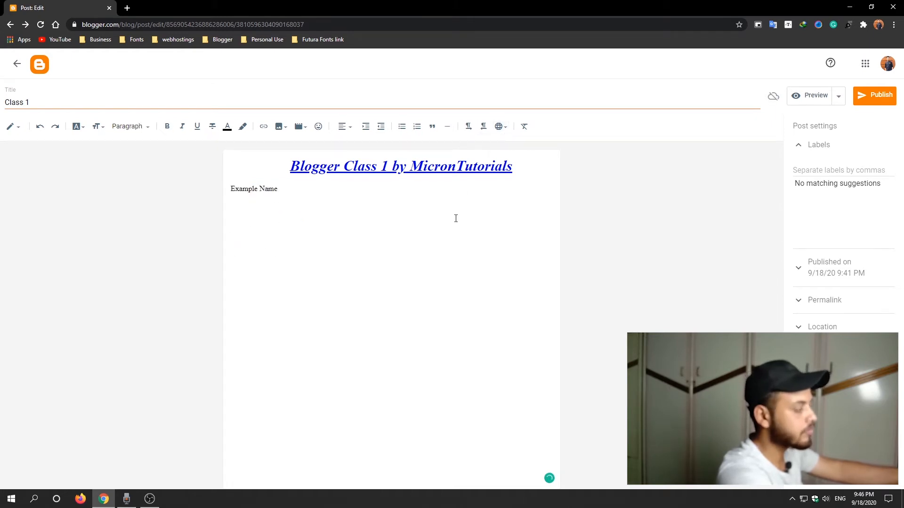
pyautogui.hotkey('ctrl', 'z')
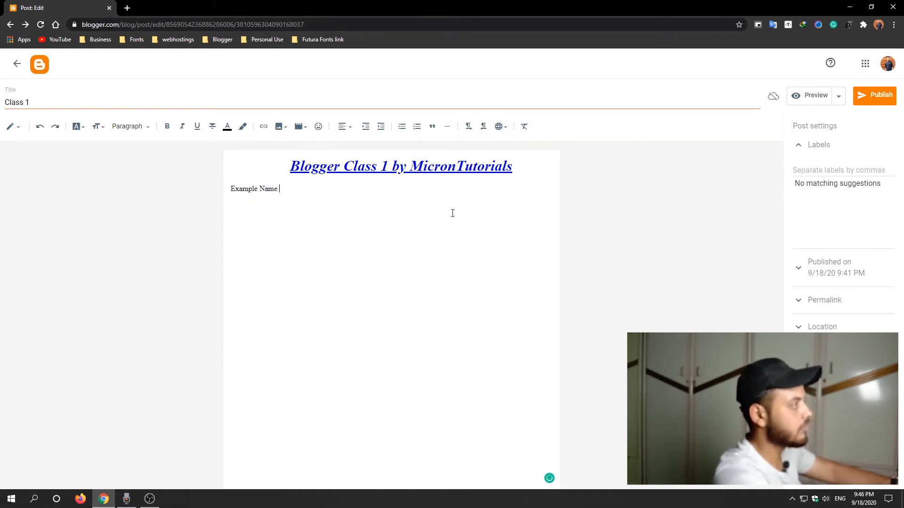
pyautogui.hotkey('ctrl', 'y')
pyautogui.hotkey('ctrl', 'y')
# - Format the five "Example Name" lines as a numbered list and remove the numbering again
pyautogui.moveTo(347, 254); pyautogui.dragTo(302, 181)
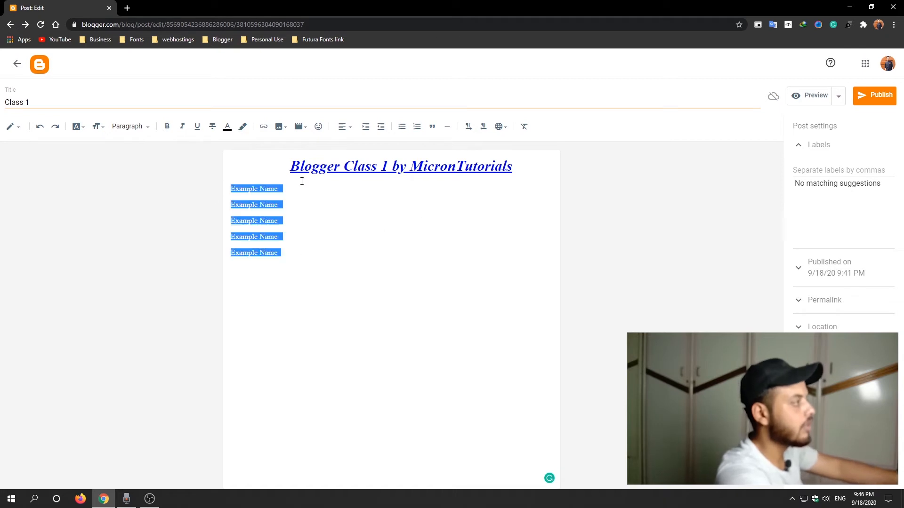
pyautogui.click(418, 128)
pyautogui.moveTo(313, 236); pyautogui.dragTo(249, 195)
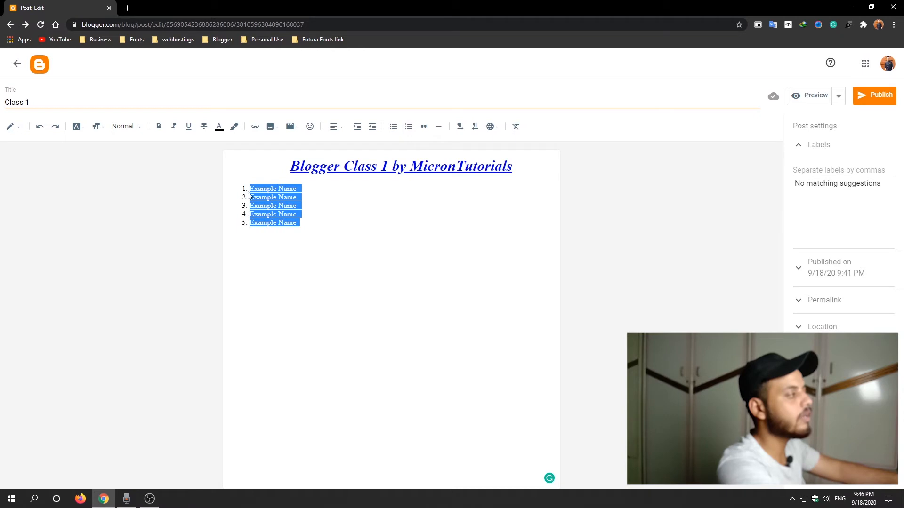
pyautogui.click(262, 278)
pyautogui.moveTo(307, 253); pyautogui.dragTo(232, 183)
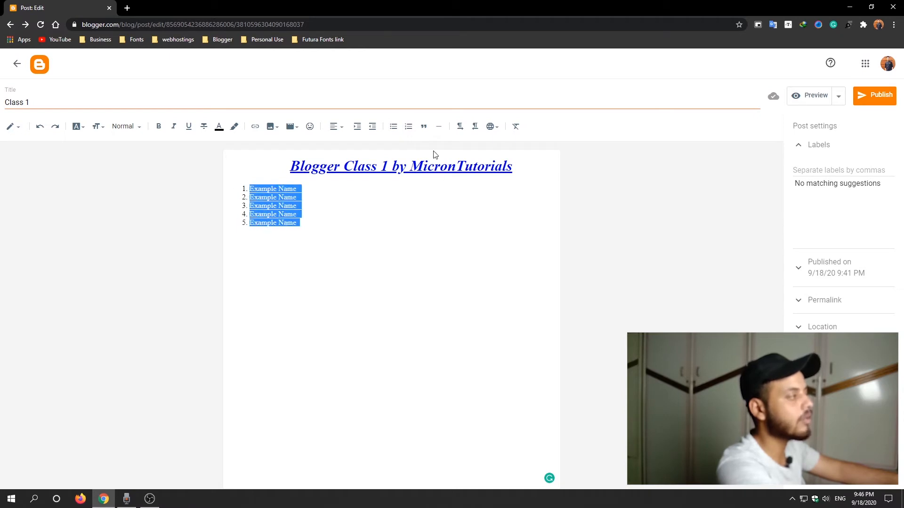
pyautogui.click(407, 127)
pyautogui.click(381, 286)
# - Format the five "Example Name" lines as quoted text and undo the quote formatting
pyautogui.moveTo(372, 290); pyautogui.dragTo(228, 185)
pyautogui.click(433, 127)
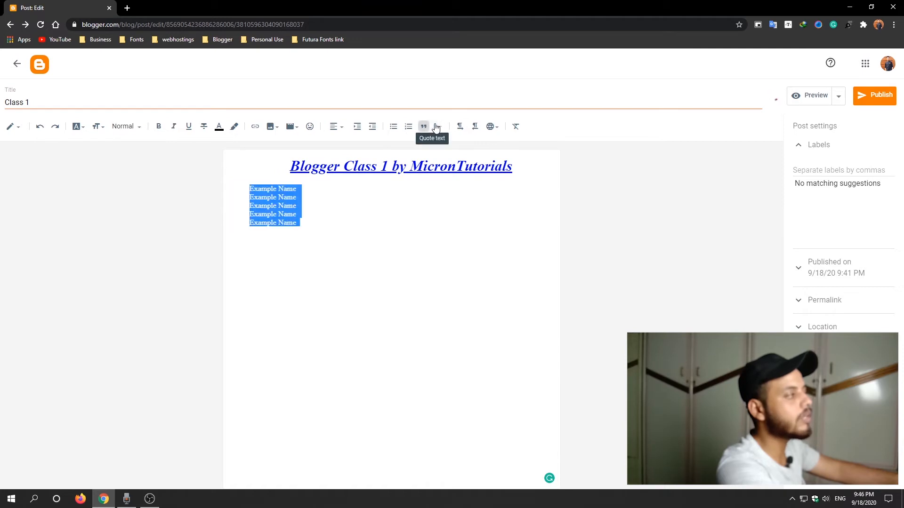
pyautogui.click(352, 247)
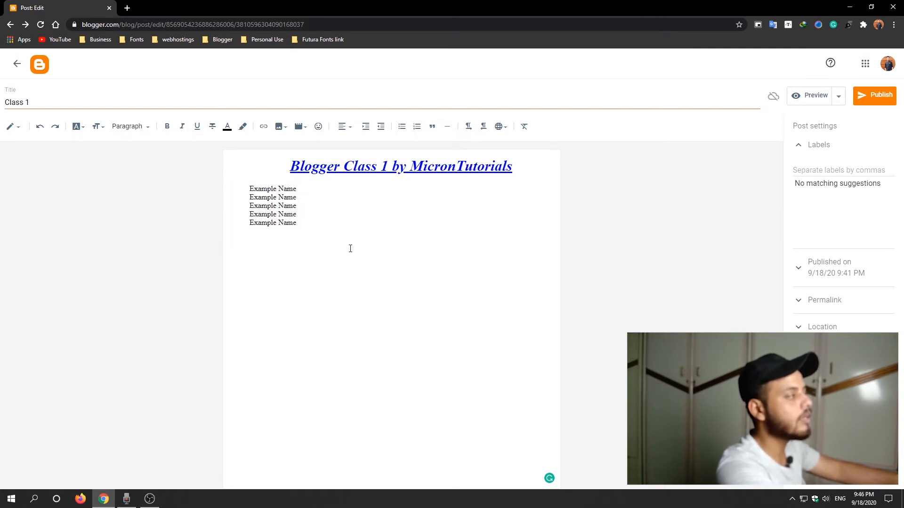
pyautogui.hotkey('ctrl', 'z')
# - Apply bold and italic to the five "Example Name" lines and turn both off again
pyautogui.moveTo(337, 236); pyautogui.dragTo(195, 190)
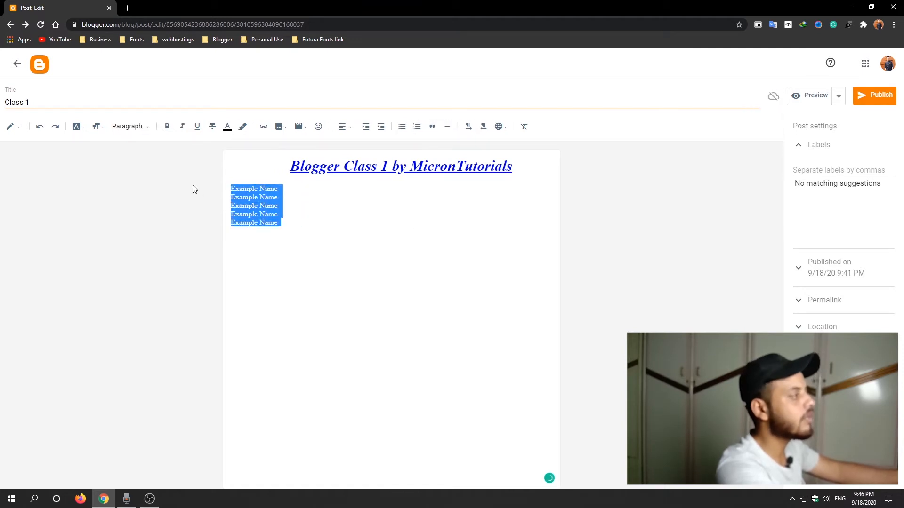
pyautogui.click(167, 126)
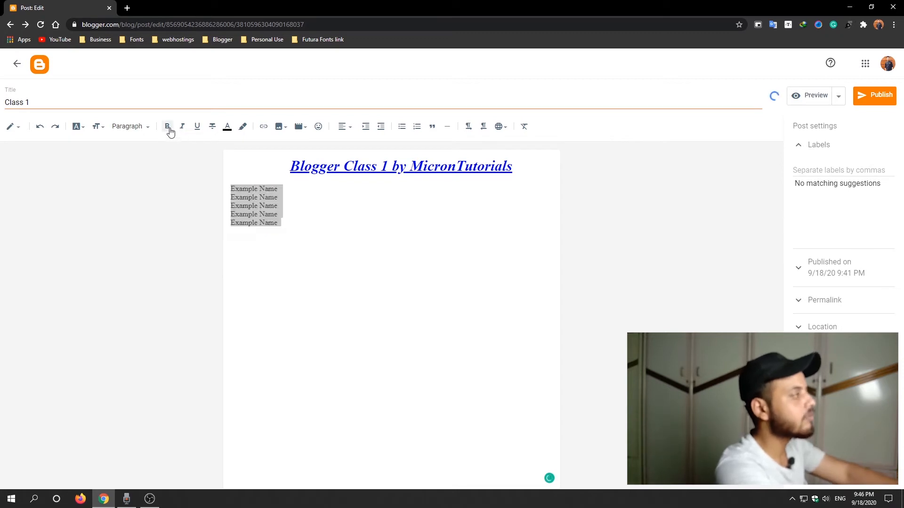
pyautogui.click(184, 130)
pyautogui.click(184, 131)
pyautogui.click(168, 130)
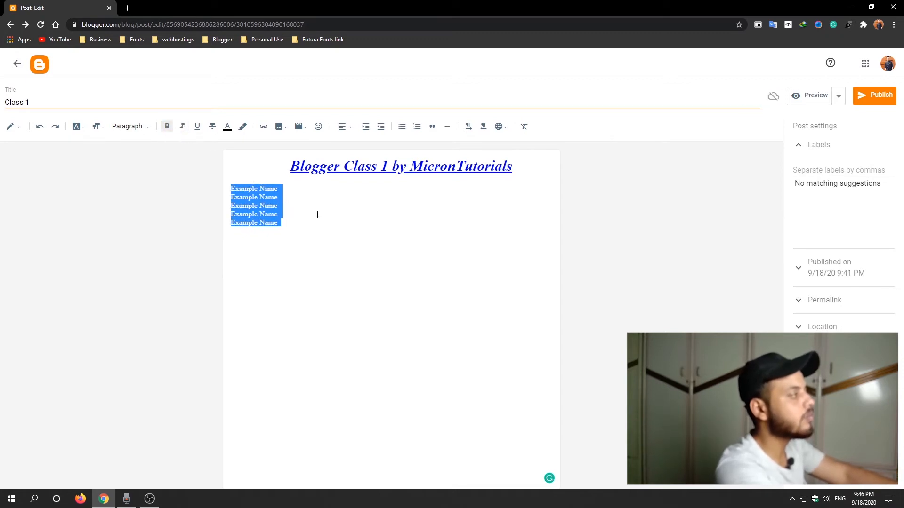
# - Start a new line below the last "Example Name" line and show the available image sources for insertion
pyautogui.click(365, 251)
pyautogui.press('Return')
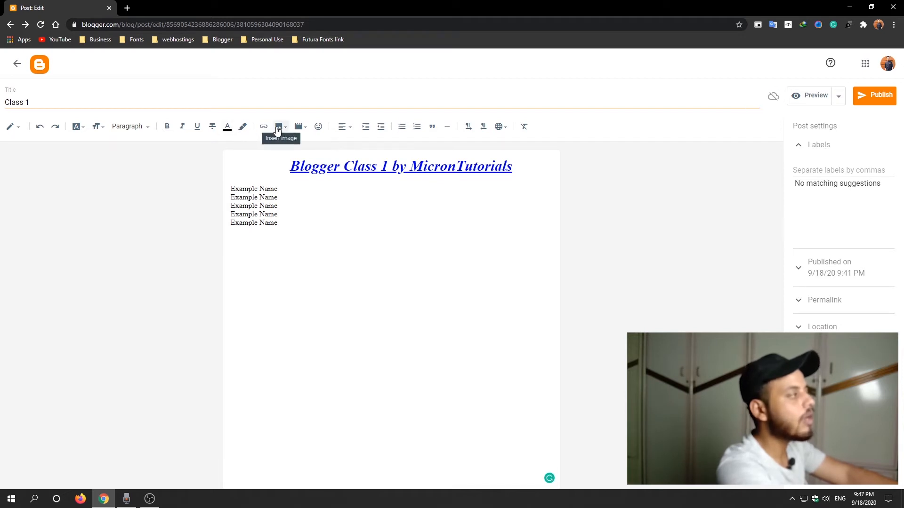
pyautogui.click(284, 131)
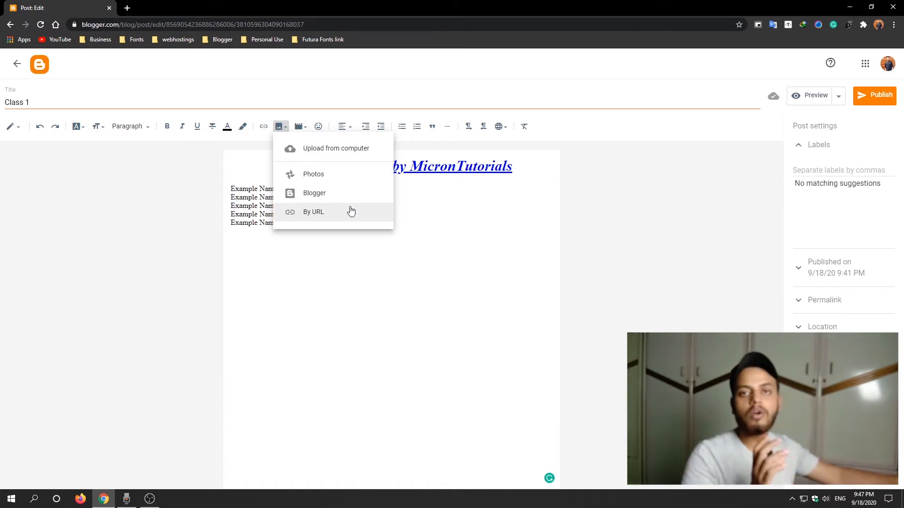
# - Search Google for "example image" in a new browser tab
pyautogui.click(131, 7)
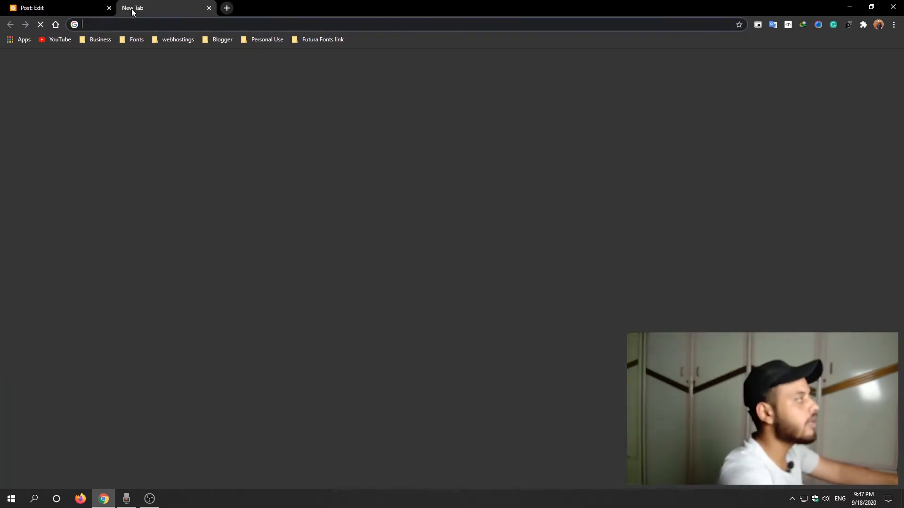
pyautogui.write('example text')
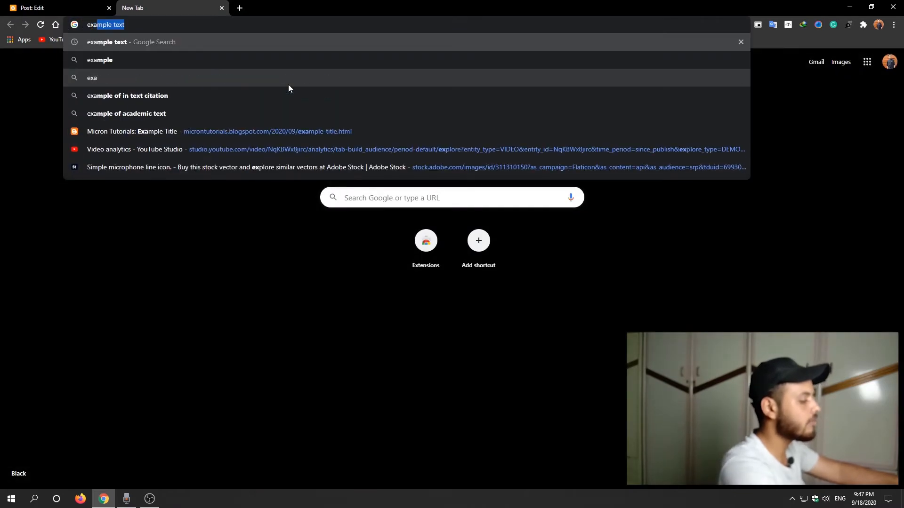
pyautogui.press('Right')
pyautogui.press('BackSpace')
pyautogui.press('BackSpace')
pyautogui.press('BackSpace')
pyautogui.press('BackSpace')
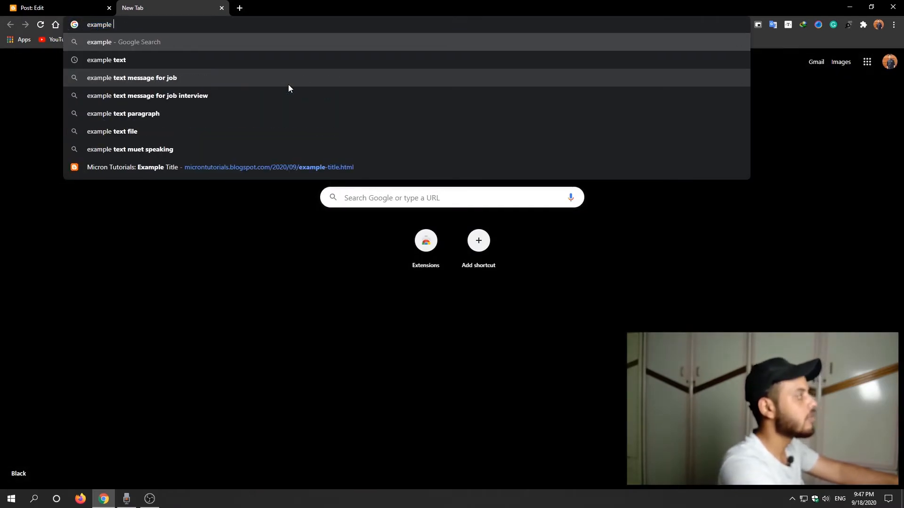
pyautogui.write('ima')
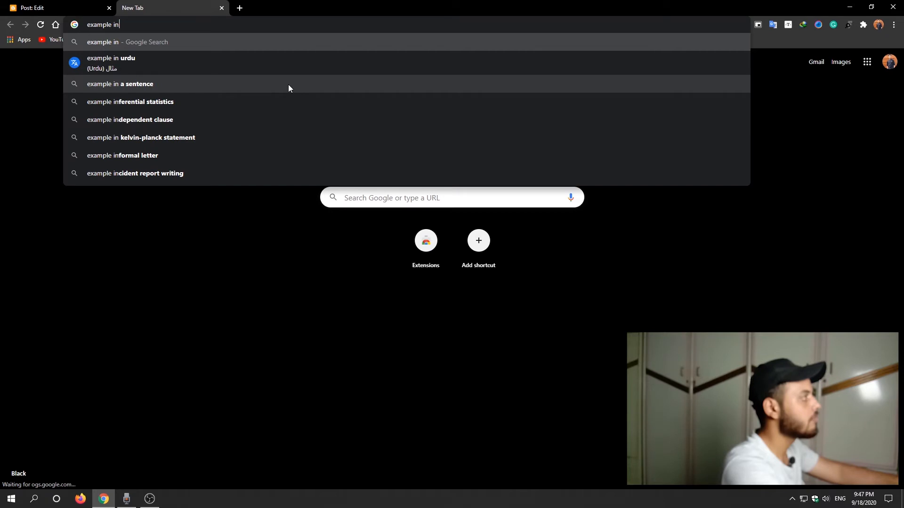
pyautogui.press('BackSpace')
pyautogui.write('ma')
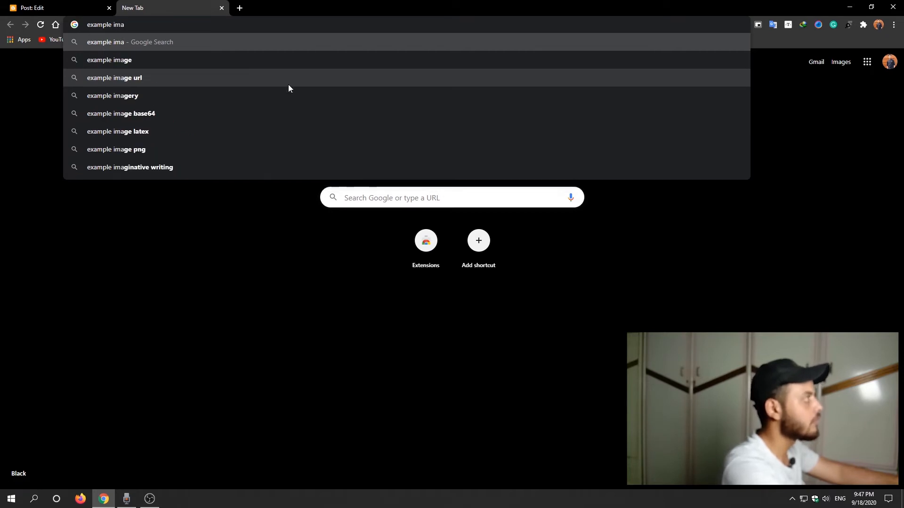
pyautogui.press('Up')
pyautogui.press('Down')
pyautogui.press('Down')
pyautogui.press('Down')
pyautogui.press('Up')
pyautogui.press('Return')
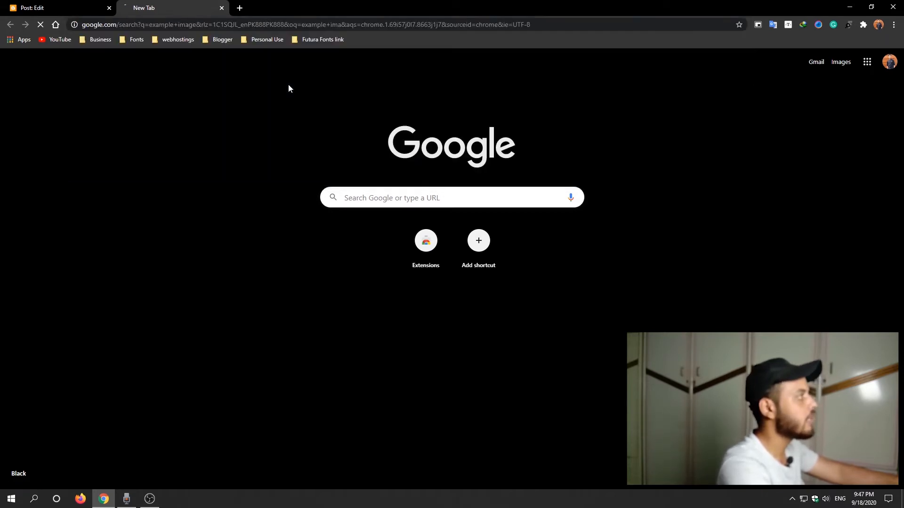
# - Show the image results for "example image", enlarge the red EXAMPLE stamp from Shutterstock and copy its image address
pyautogui.click(184, 200)
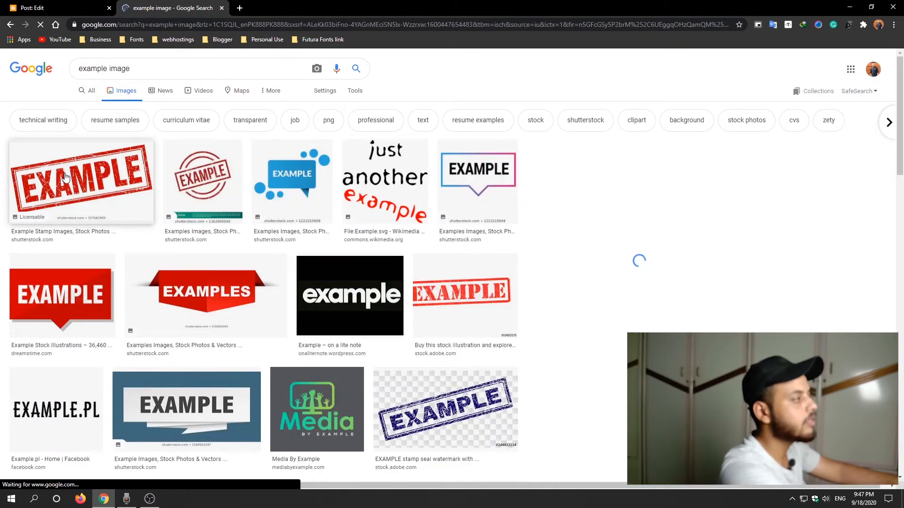
pyautogui.click(66, 177)
pyautogui.rightClick(635, 122)
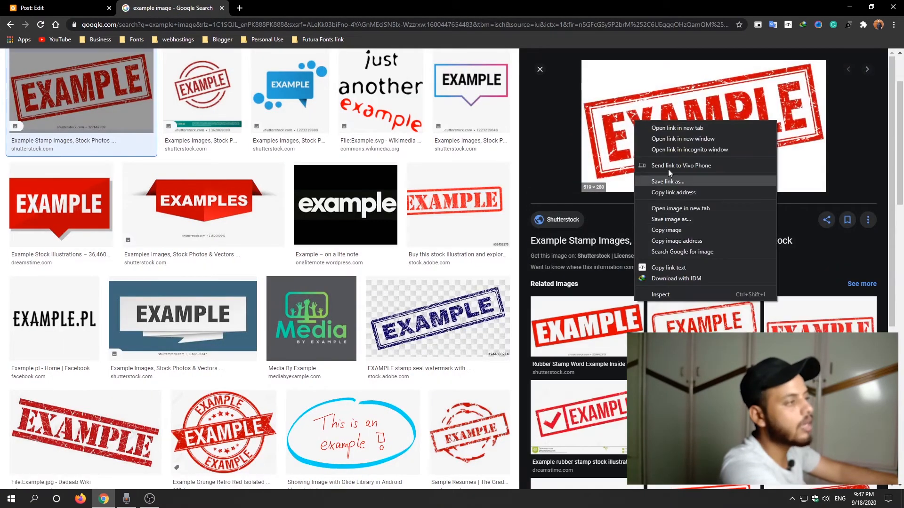
pyautogui.rightClick(658, 122)
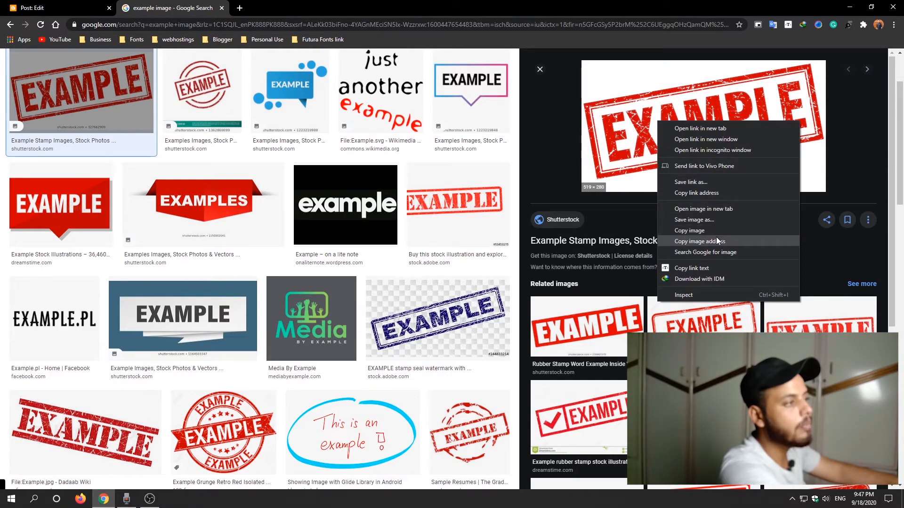
pyautogui.click(745, 241)
# - Return to the Blogger post and insert the EXAMPLE stamp by URL using the copied image address
pyautogui.hotkey('ctrl', 'shift', 'Tab')
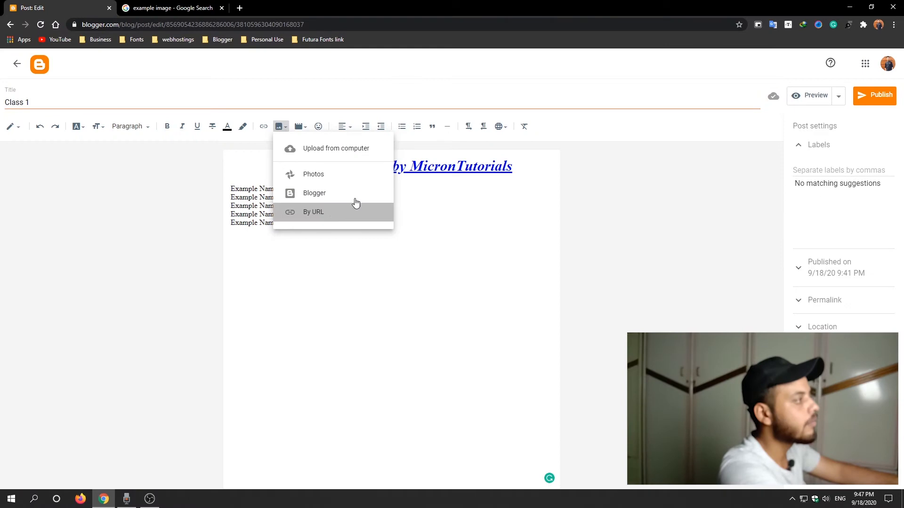
pyautogui.click(338, 211)
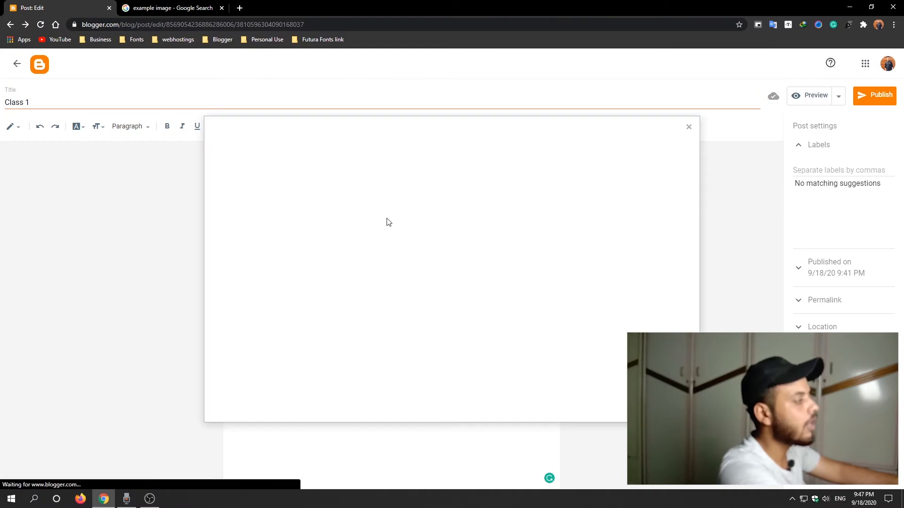
pyautogui.click(379, 179)
pyautogui.hotkey('ctrl', 'v')
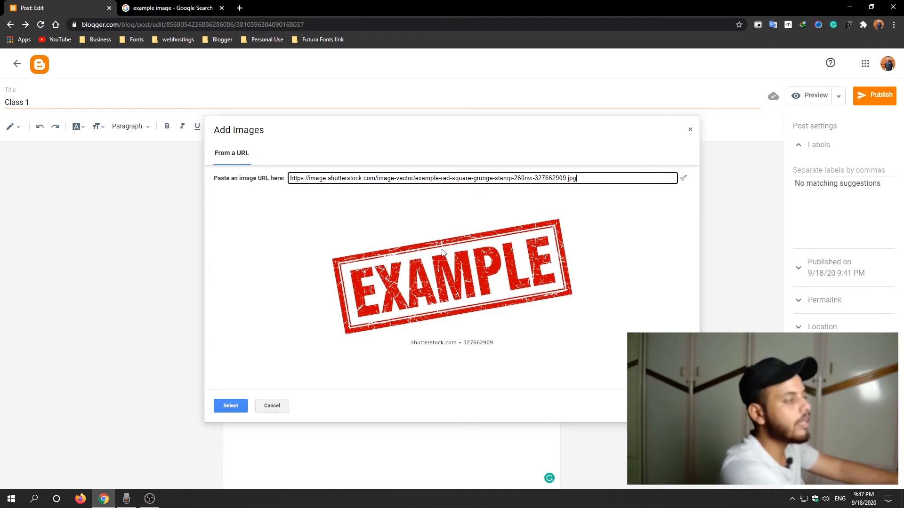
pyautogui.click(186, 5)
pyautogui.click(71, 5)
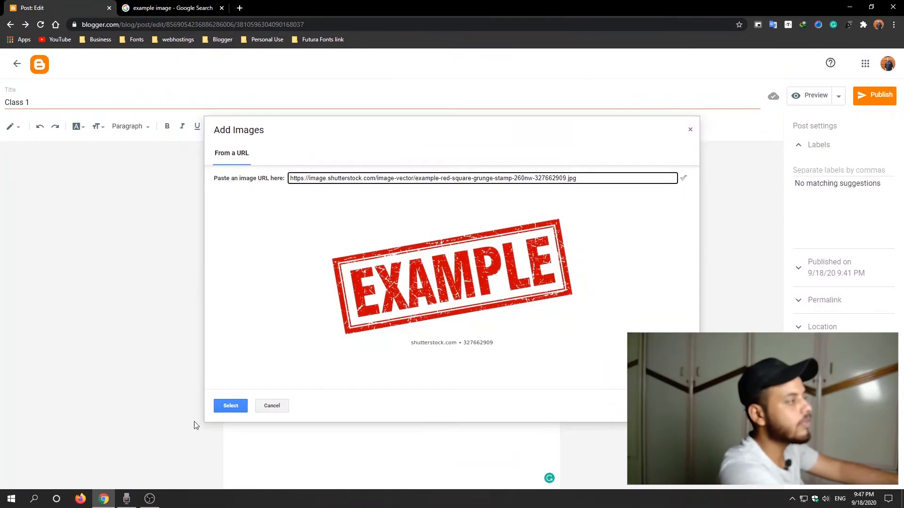
pyautogui.click(244, 405)
# - Set the inserted EXAMPLE image's size to Small
pyautogui.moveTo(438, 376); pyautogui.dragTo(361, 373)
pyautogui.click(496, 440)
pyautogui.click(503, 372)
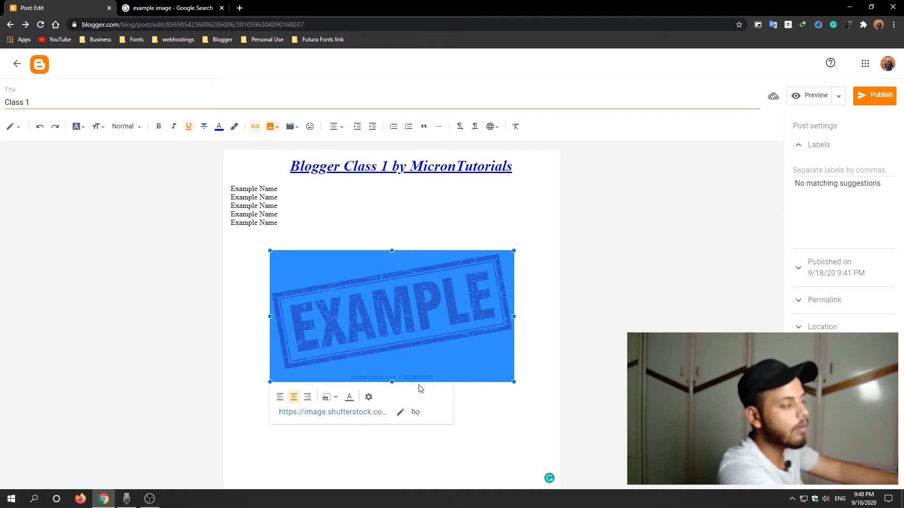
pyautogui.click(329, 398)
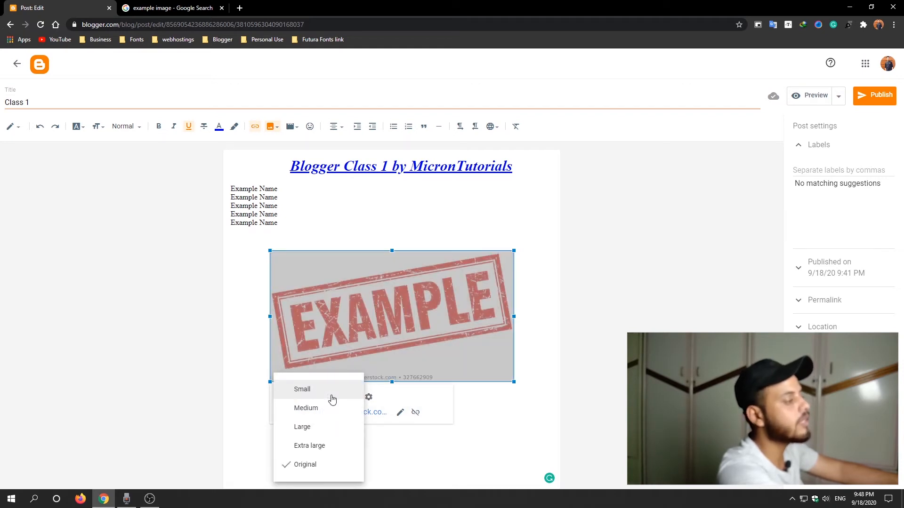
pyautogui.click(331, 398)
pyautogui.rightClick(387, 305)
pyautogui.click(357, 379)
# - Try the Medium and Large sizes on the EXAMPLE image
pyautogui.click(391, 278)
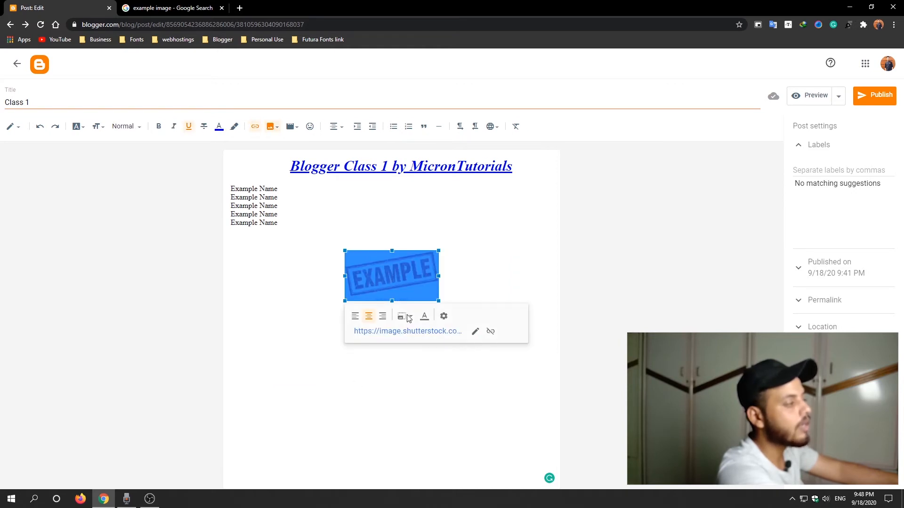
pyautogui.click(409, 318)
pyautogui.click(402, 345)
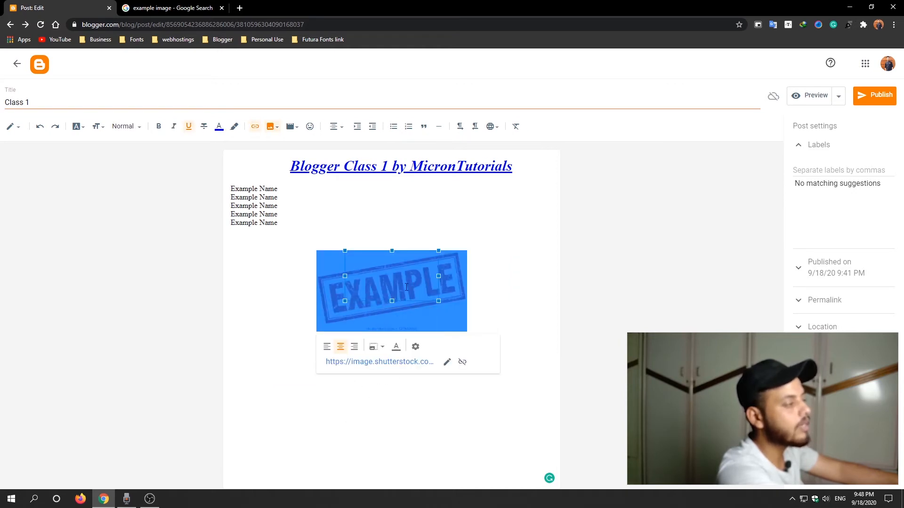
pyautogui.click(406, 287)
pyautogui.click(376, 348)
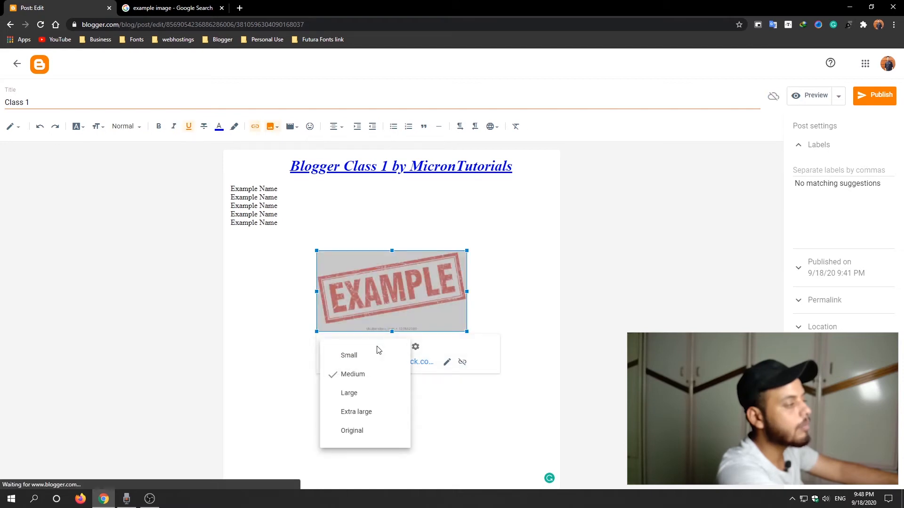
pyautogui.click(379, 396)
pyautogui.click(413, 375)
# - Try the Extra large and Original sizes on the EXAMPLE image
pyautogui.click(409, 351)
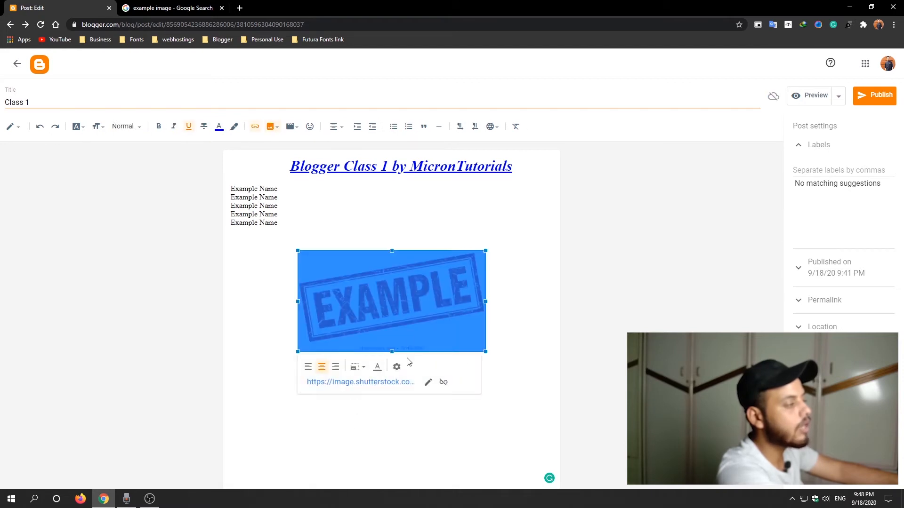
pyautogui.click(356, 368)
pyautogui.click(369, 433)
pyautogui.click(470, 427)
pyautogui.click(408, 299)
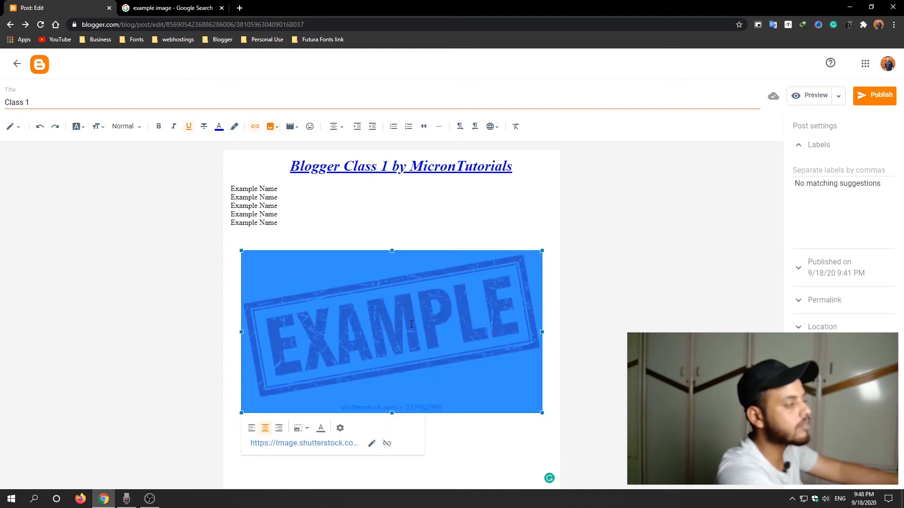
pyautogui.click(303, 428)
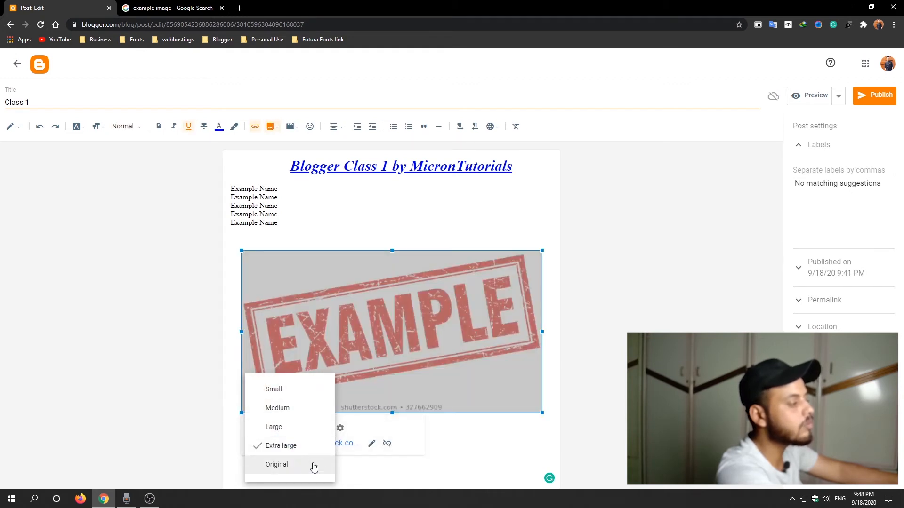
pyautogui.click(314, 466)
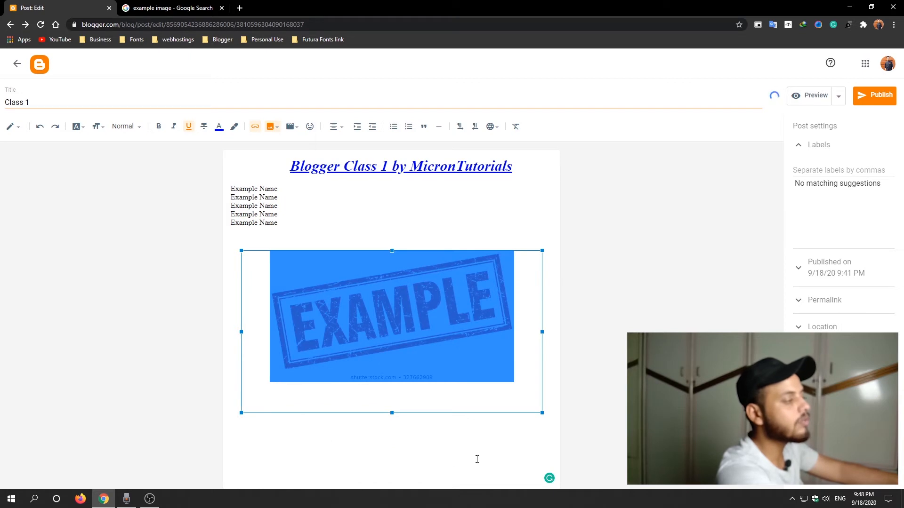
pyautogui.click(492, 468)
# - Set the EXAMPLE image's size to Medium and place the cursor in the empty space below it
pyautogui.click(417, 314)
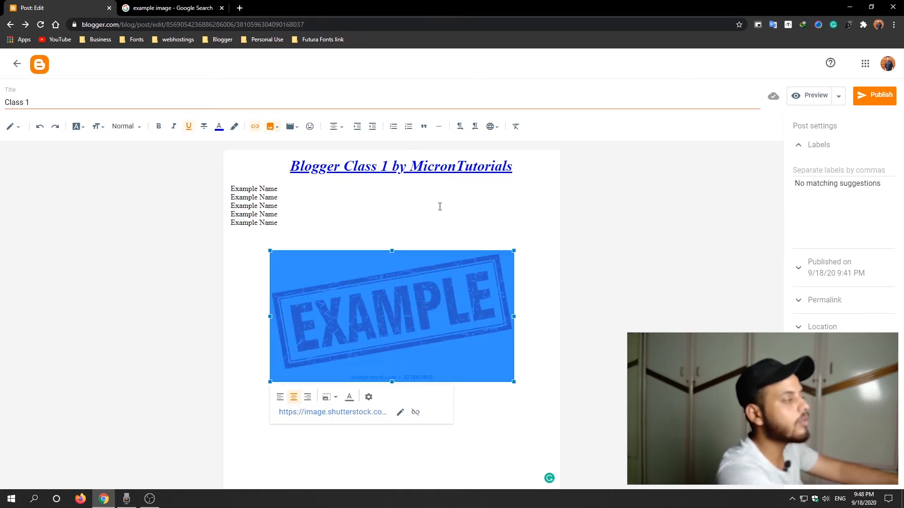
pyautogui.click(329, 397)
pyautogui.click(317, 409)
pyautogui.click(449, 413)
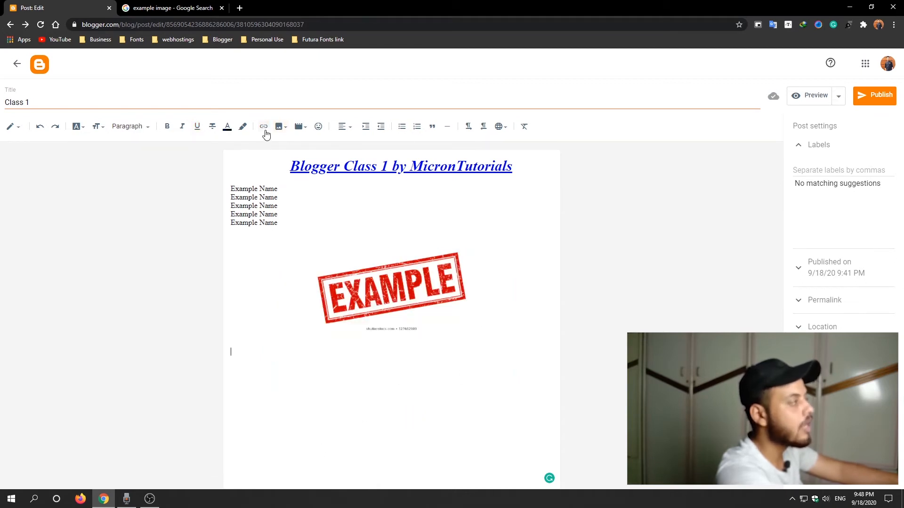
# - Upload the image file "subscribe MIcronTutorials" from the computer's Desktop for insertion into the post
pyautogui.click(280, 127)
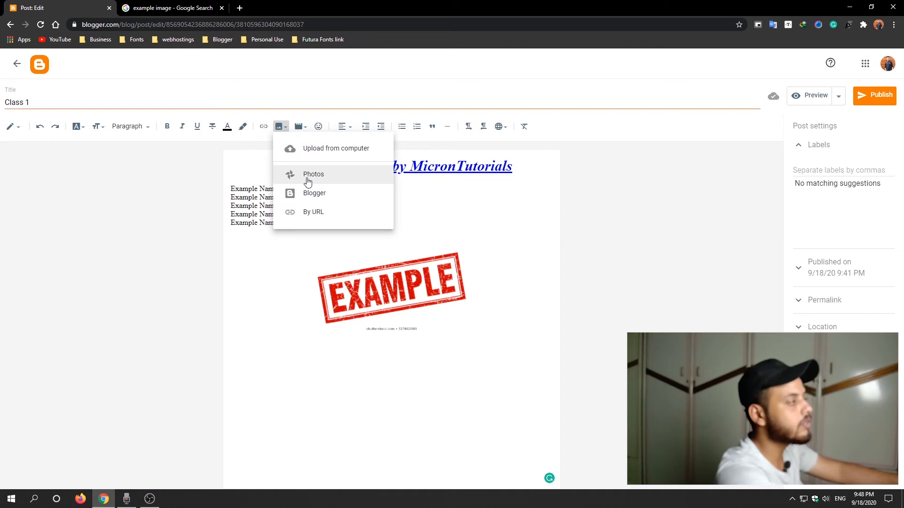
pyautogui.click(320, 154)
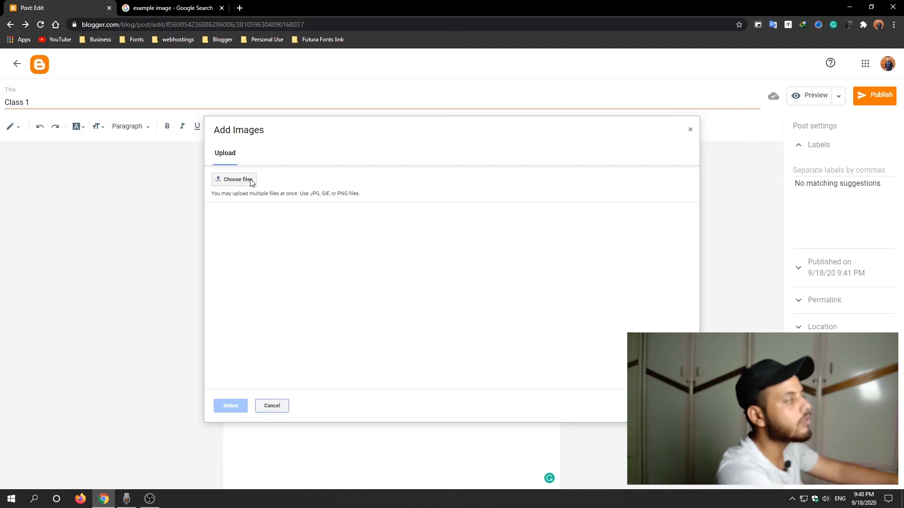
pyautogui.click(246, 181)
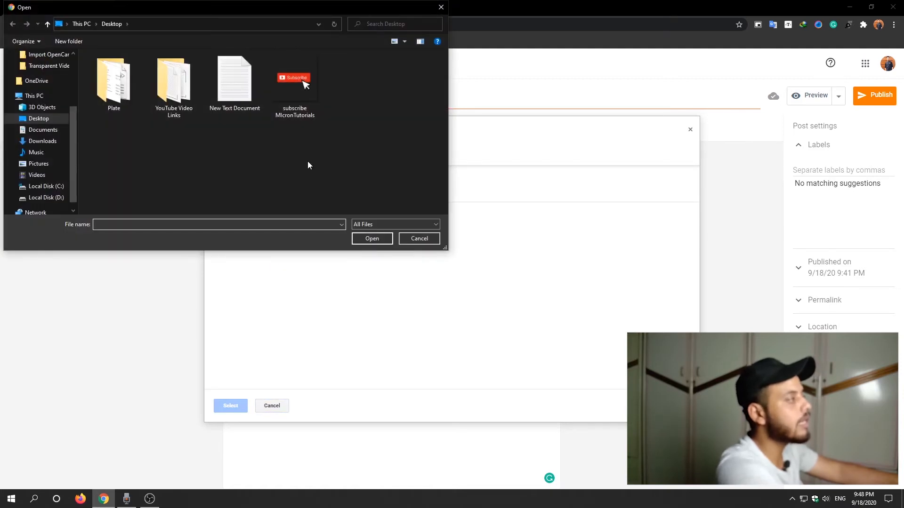
pyautogui.click(294, 84)
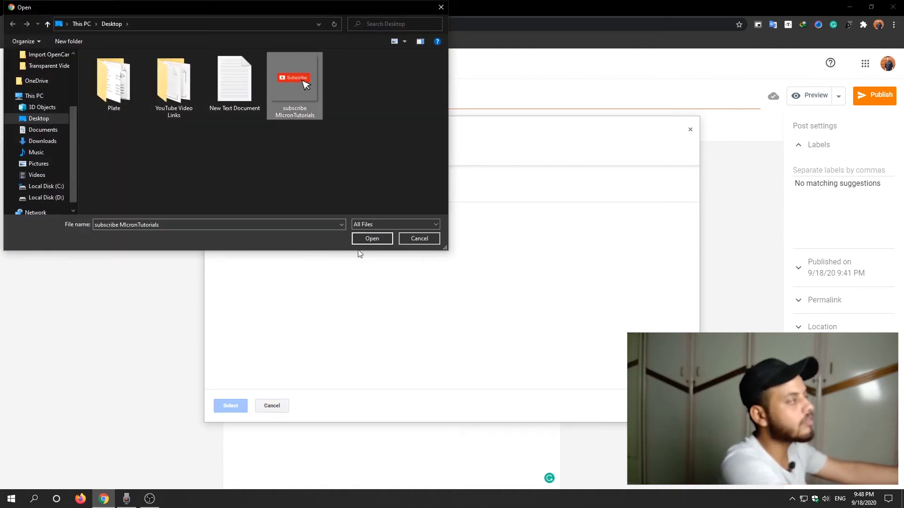
pyautogui.click(371, 239)
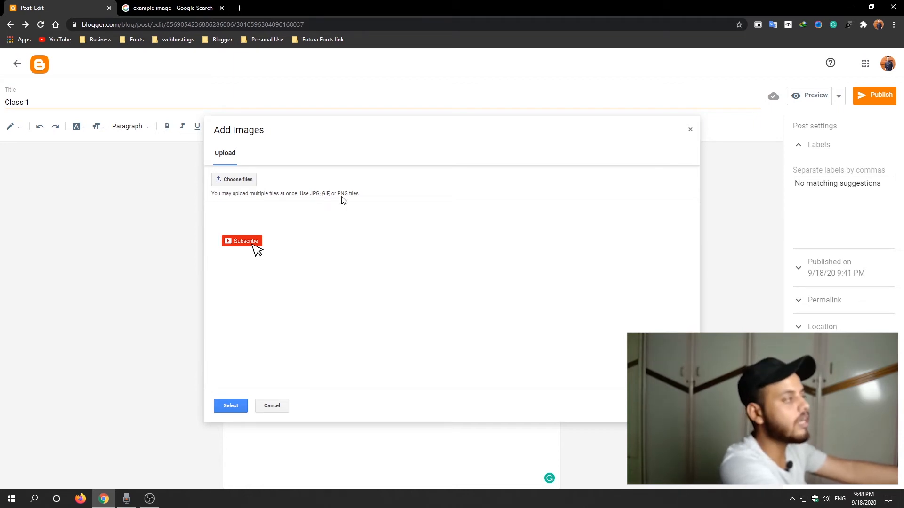
# - Upload "Click Here Button Gif" from the gif buttons folder in Local Disk (D:), Working Folder, NomTom, Adverting Data, and insert both uploaded images
pyautogui.click(235, 182)
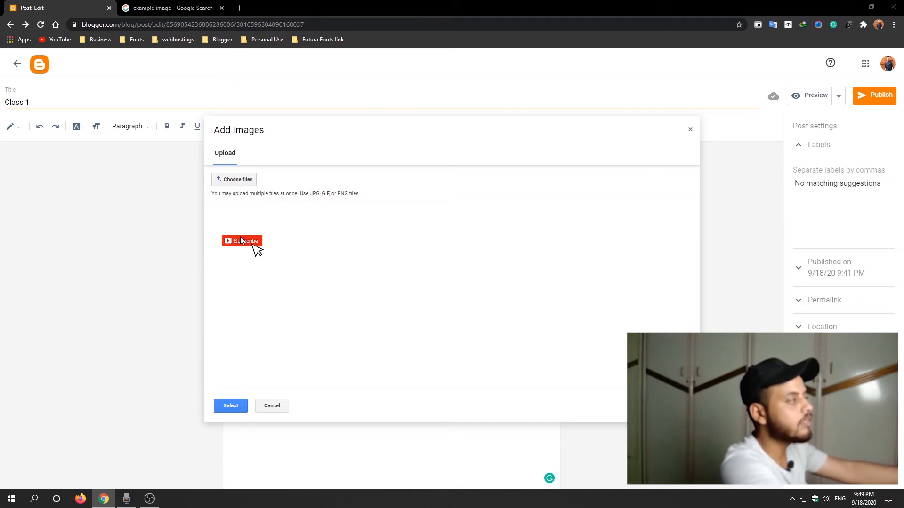
pyautogui.click(45, 198)
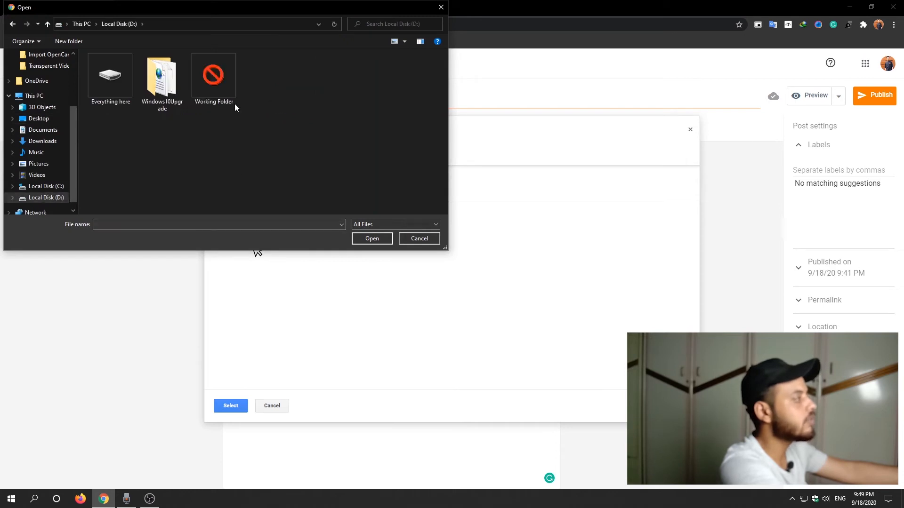
pyautogui.doubleClick(235, 104)
pyautogui.doubleClick(114, 75)
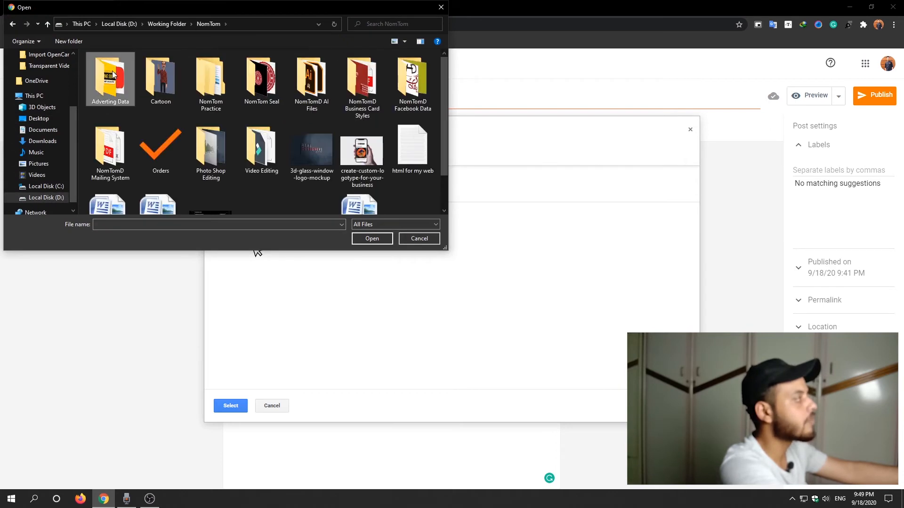
pyautogui.doubleClick(110, 76)
pyautogui.doubleClick(149, 79)
pyautogui.click(130, 84)
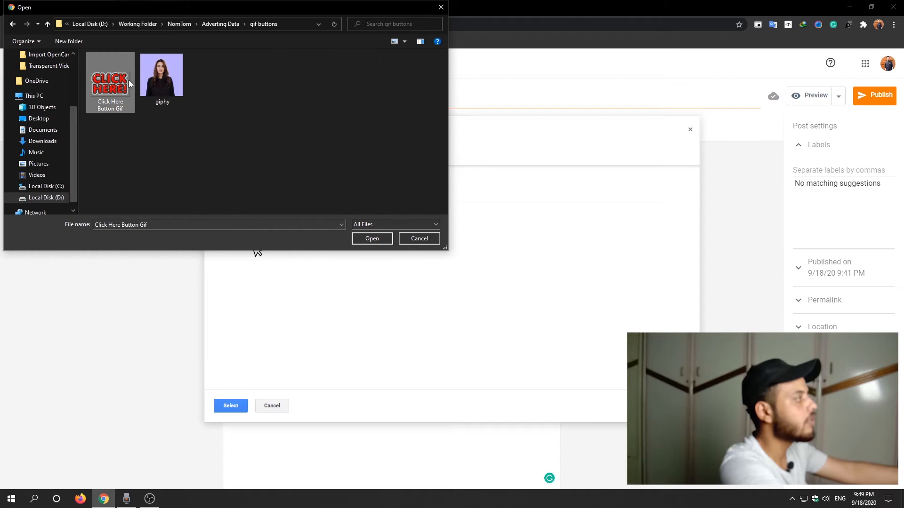
pyautogui.click(373, 239)
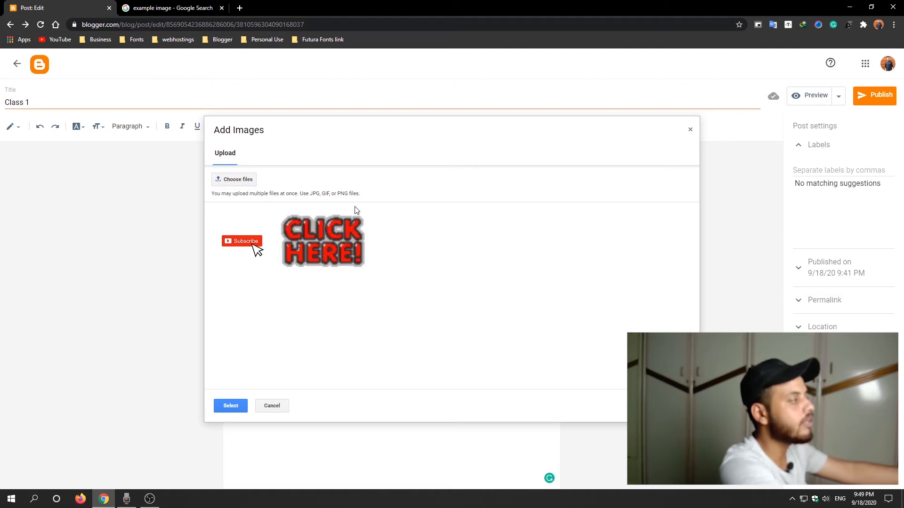
pyautogui.click(231, 405)
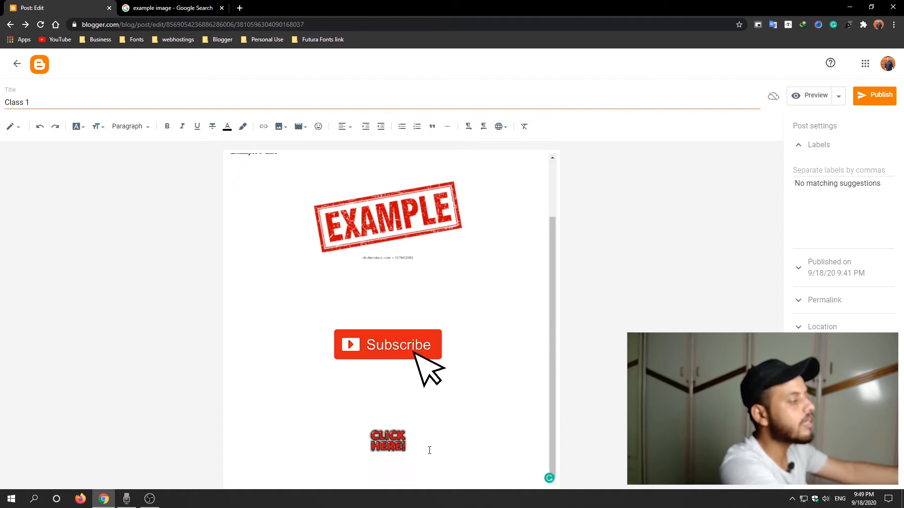